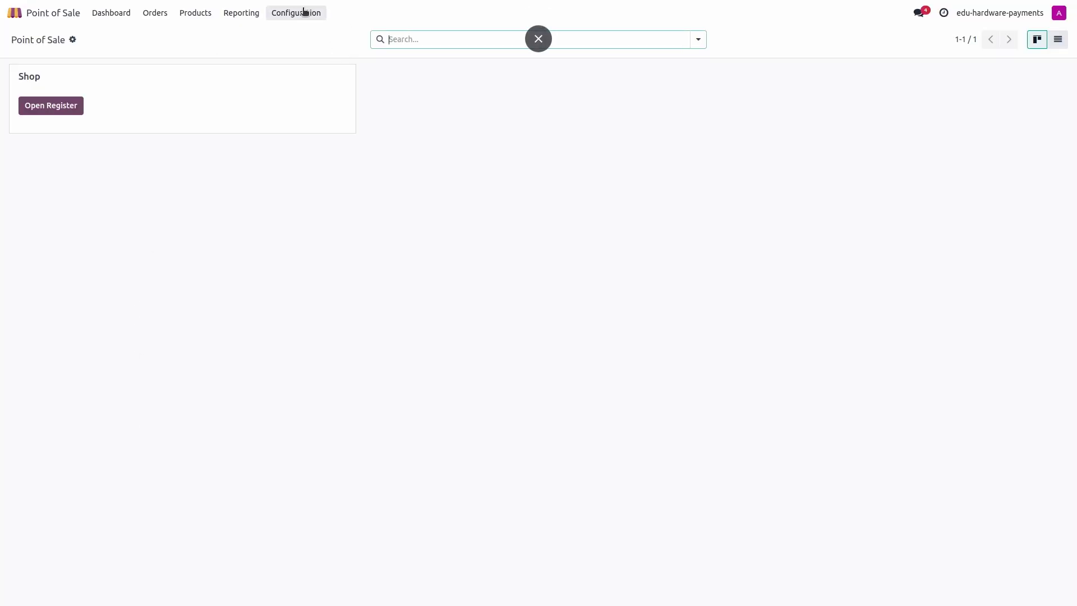
Step: Review the Point of Sale settings, scrolling down to the Payment Terminals section
click(304, 11)
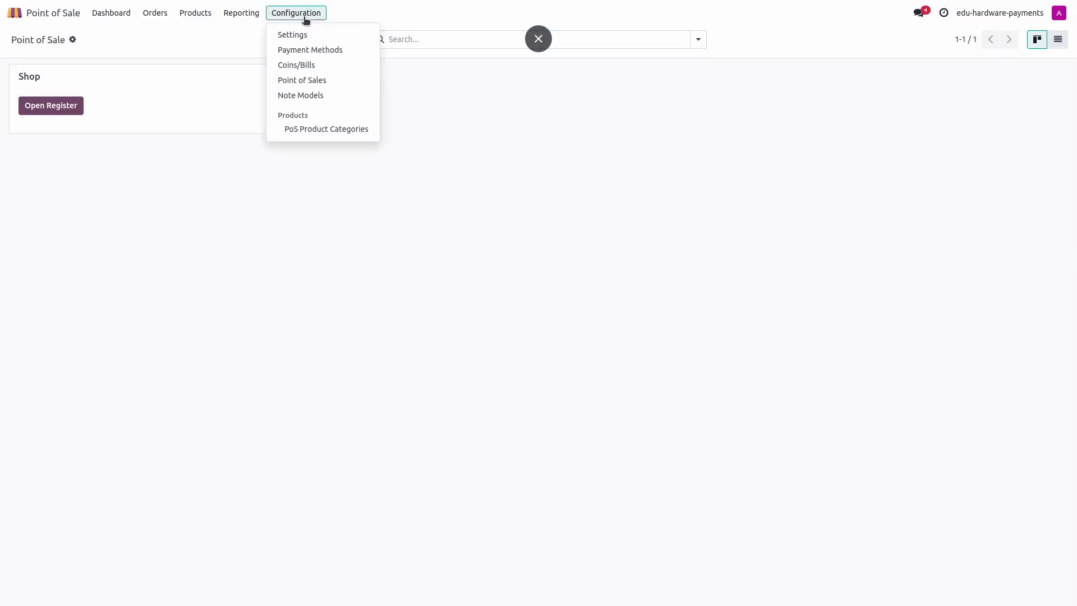
click(308, 34)
scroll(324, 427, down, 2)
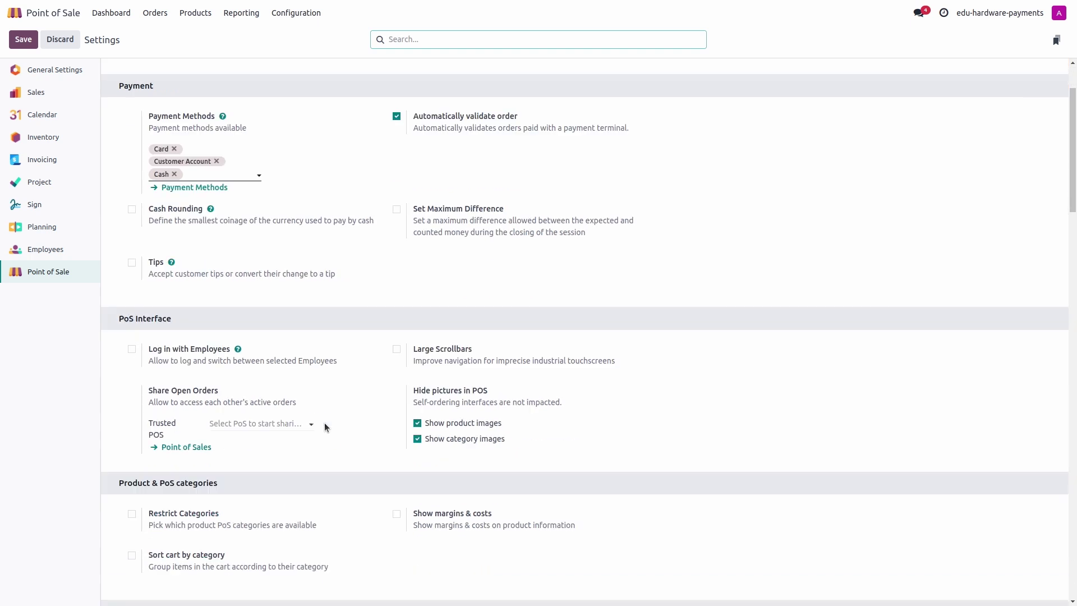
scroll(325, 427, down, 12)
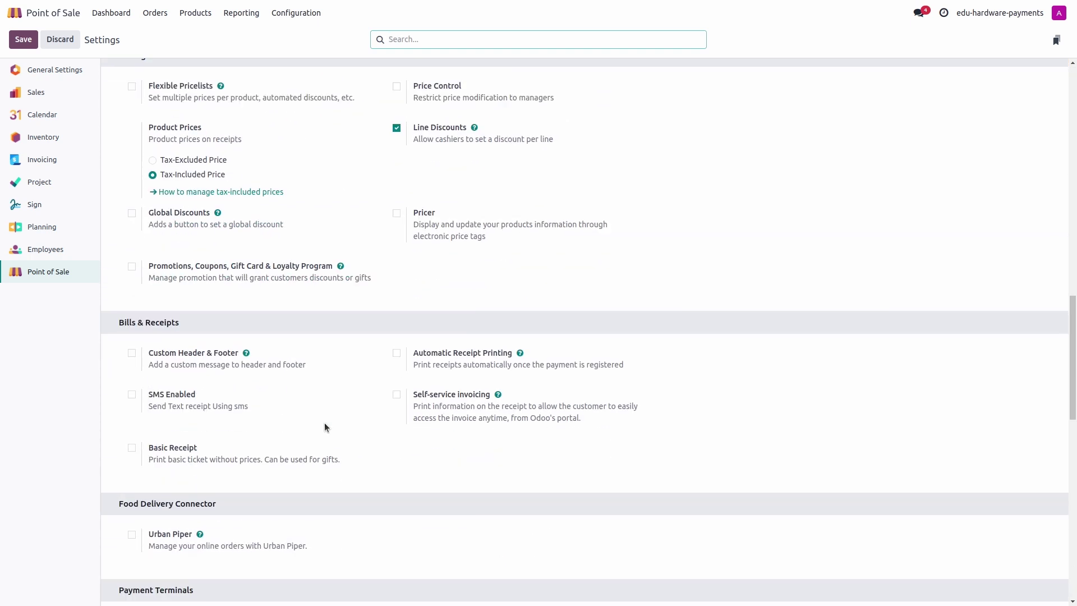
scroll(324, 423, down, 8)
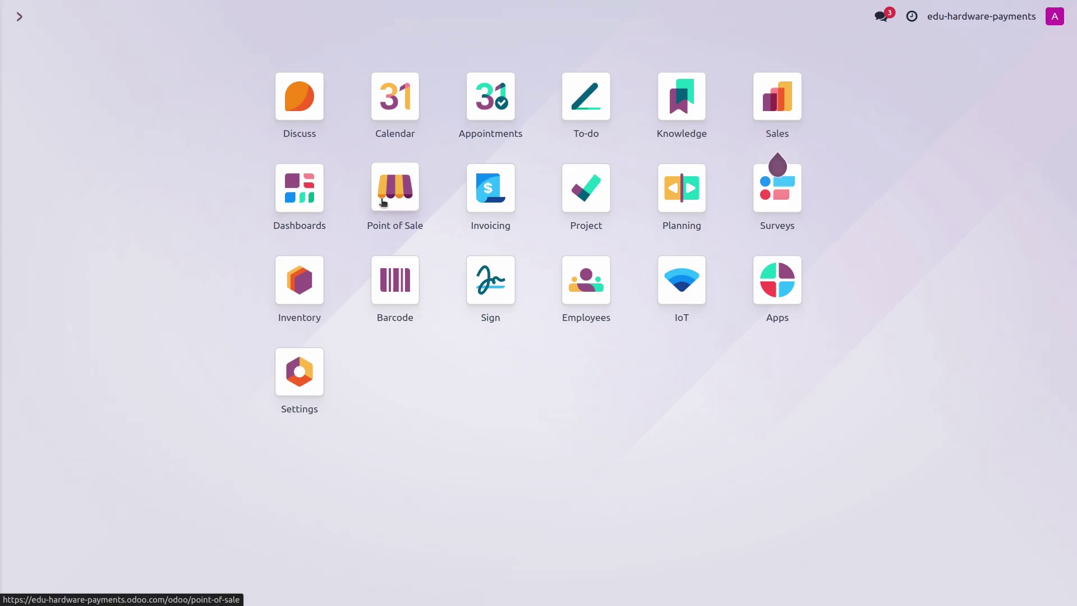
Step: Reopen Point of Sale settings and confirm Adyen is enabled under Payment Terminals
click(382, 201)
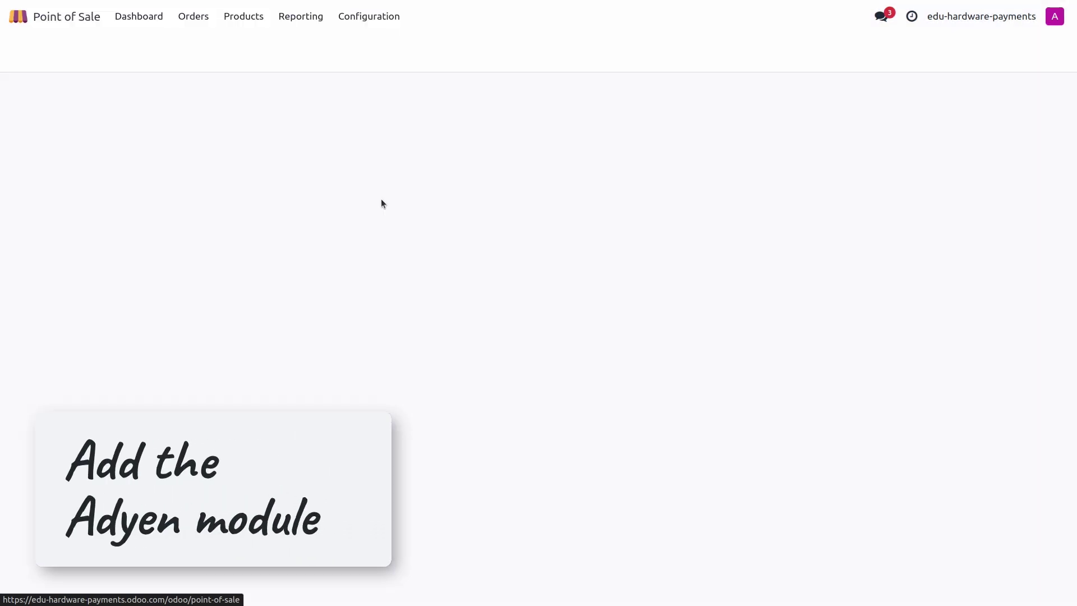
click(387, 20)
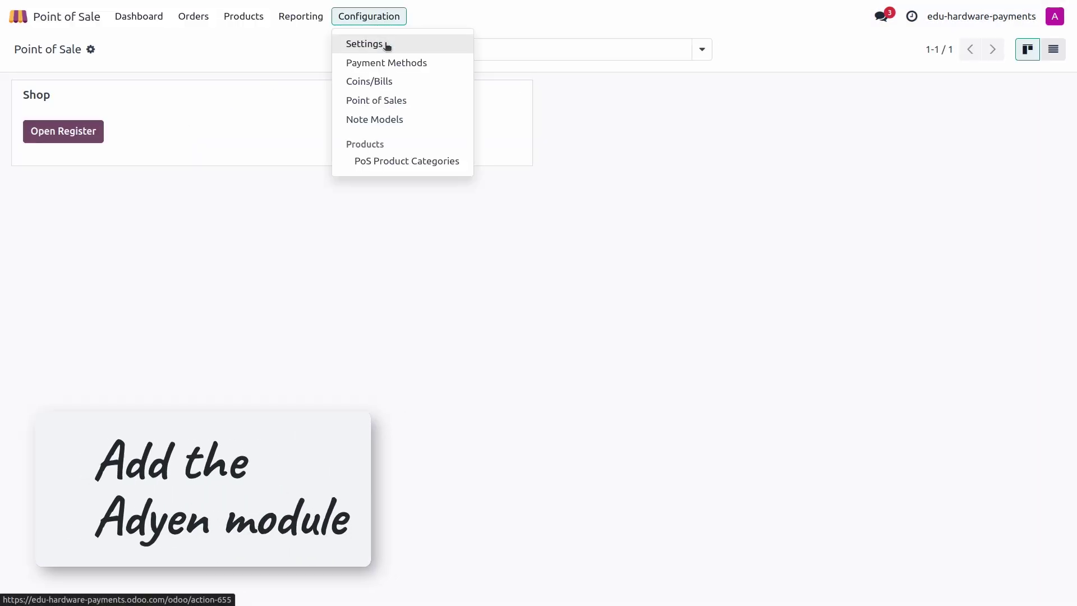
click(386, 44)
scroll(453, 279, down, 10)
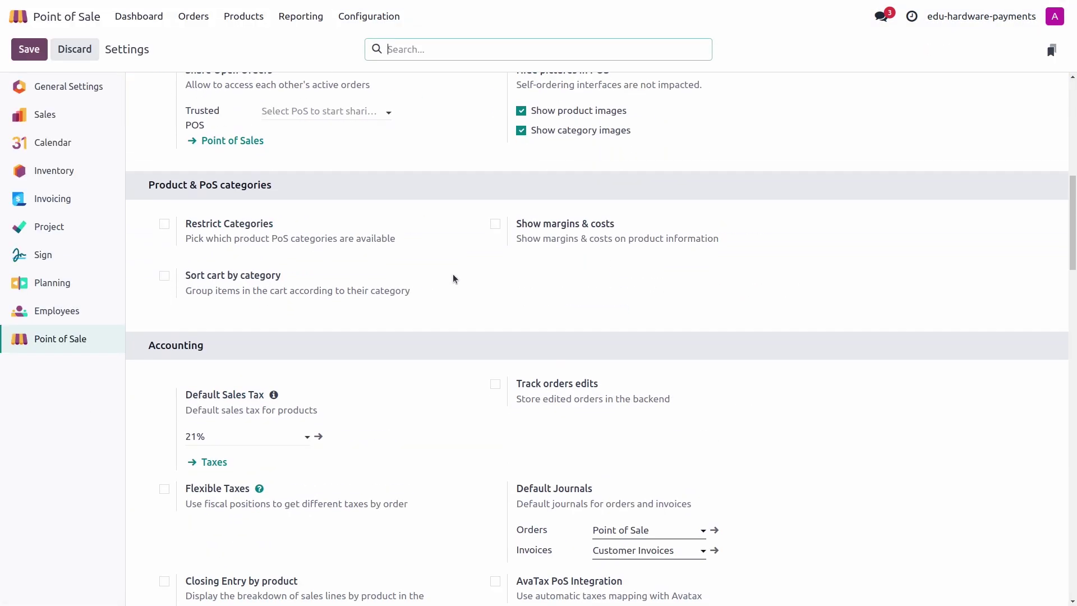
scroll(453, 279, down, 15)
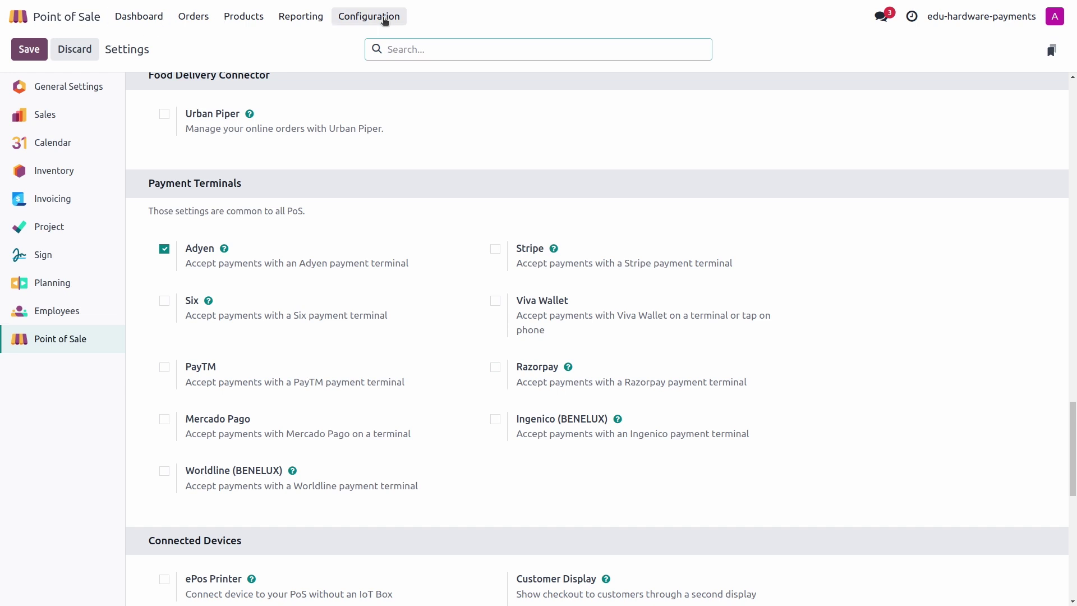
click(382, 15)
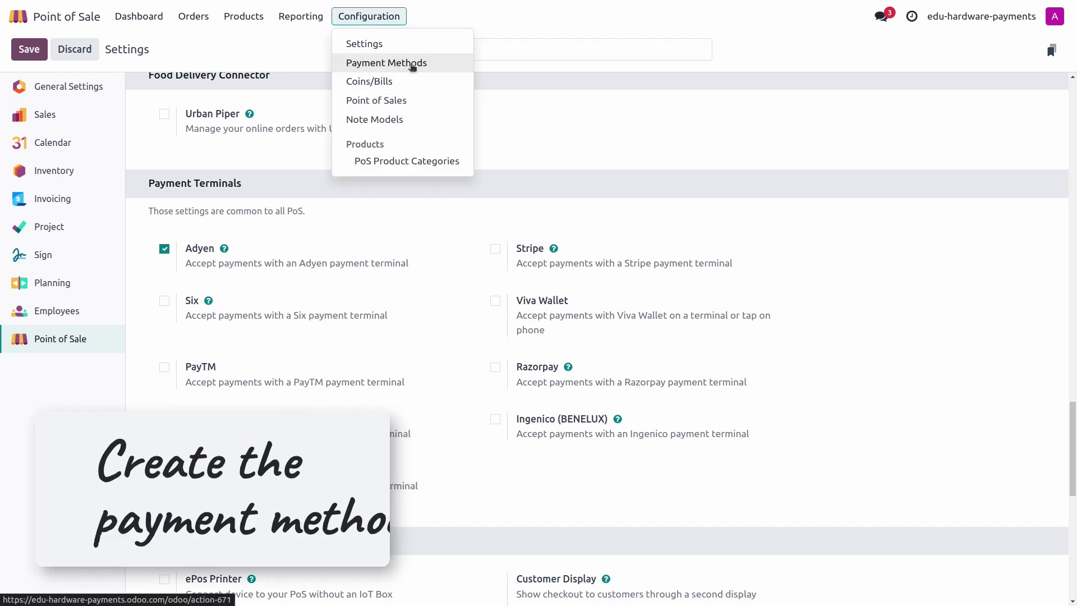
Step: Set the Adyen payment method's integration to Terminal, integrated with Adyen
click(411, 63)
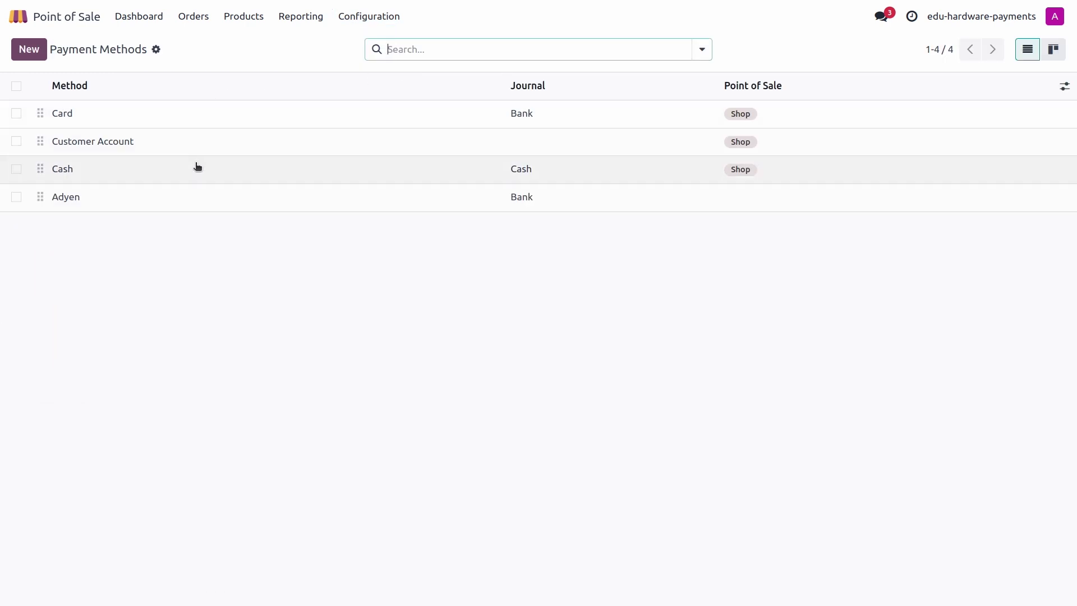
click(200, 196)
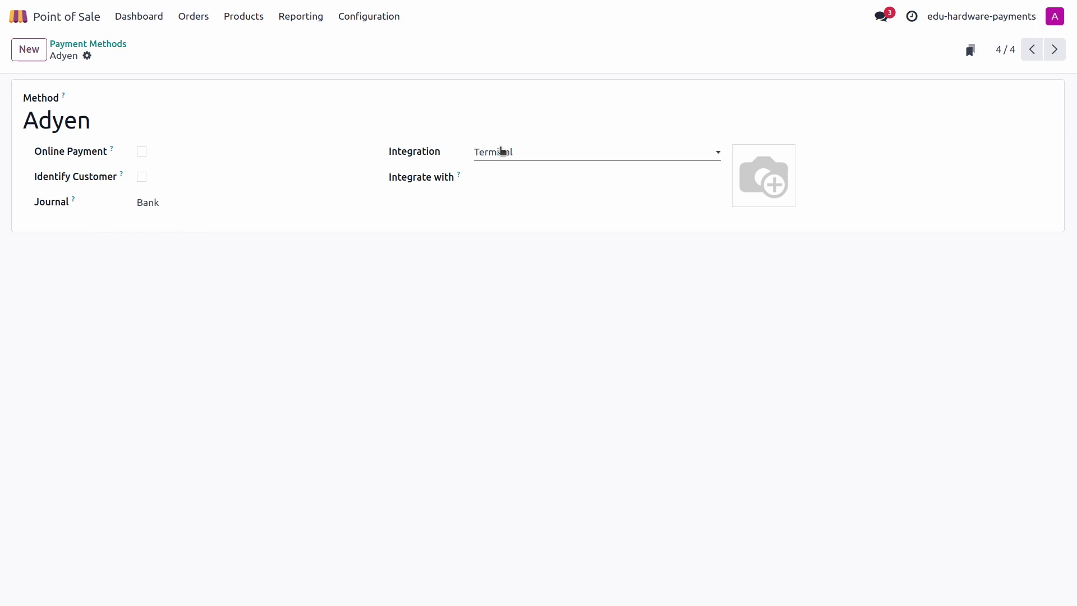
click(538, 153)
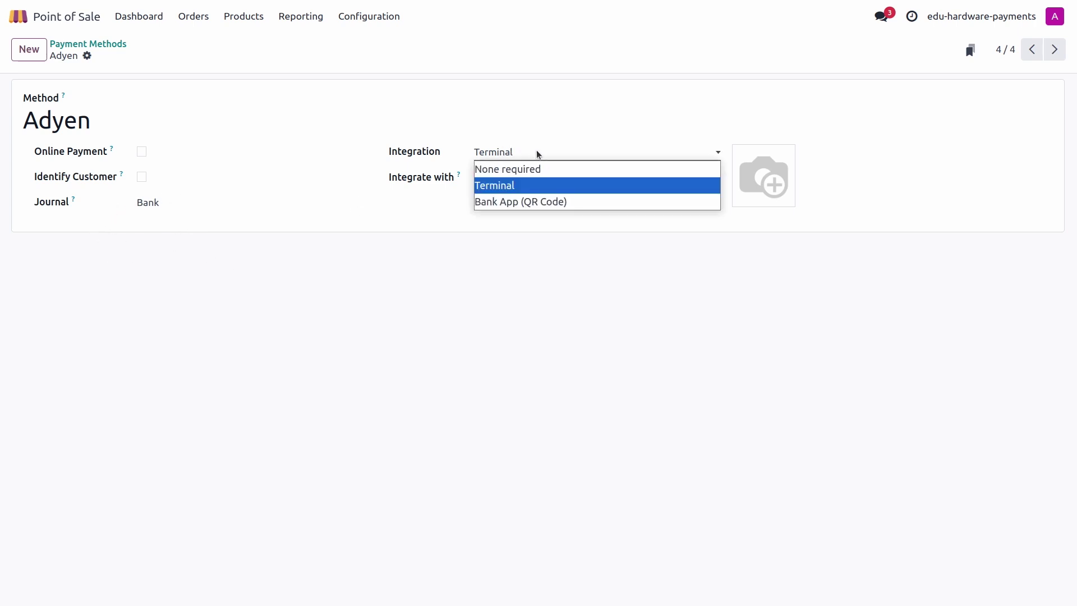
click(537, 185)
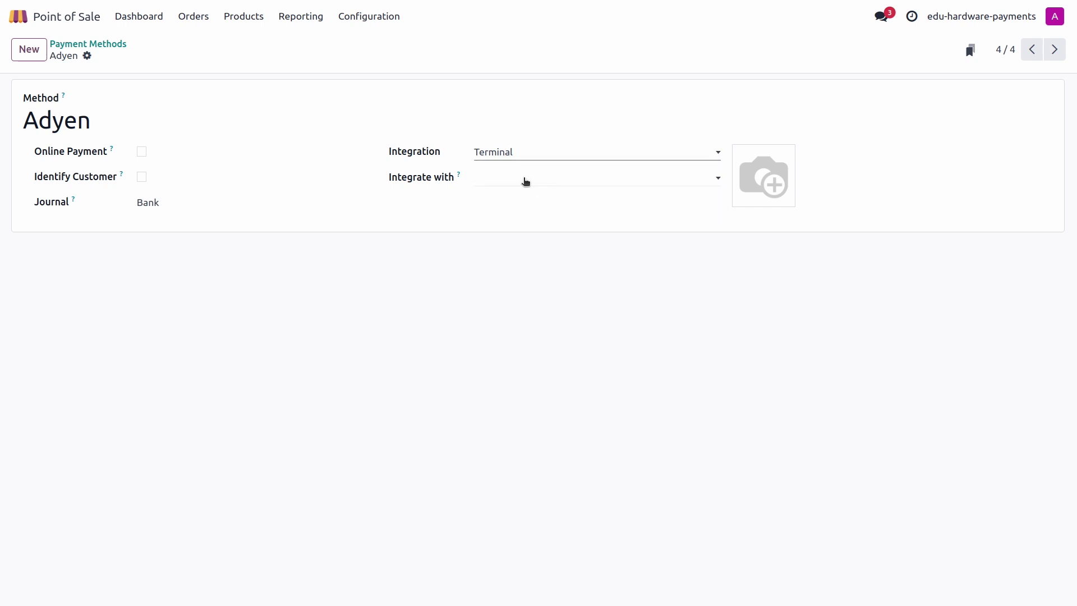
click(527, 181)
click(527, 208)
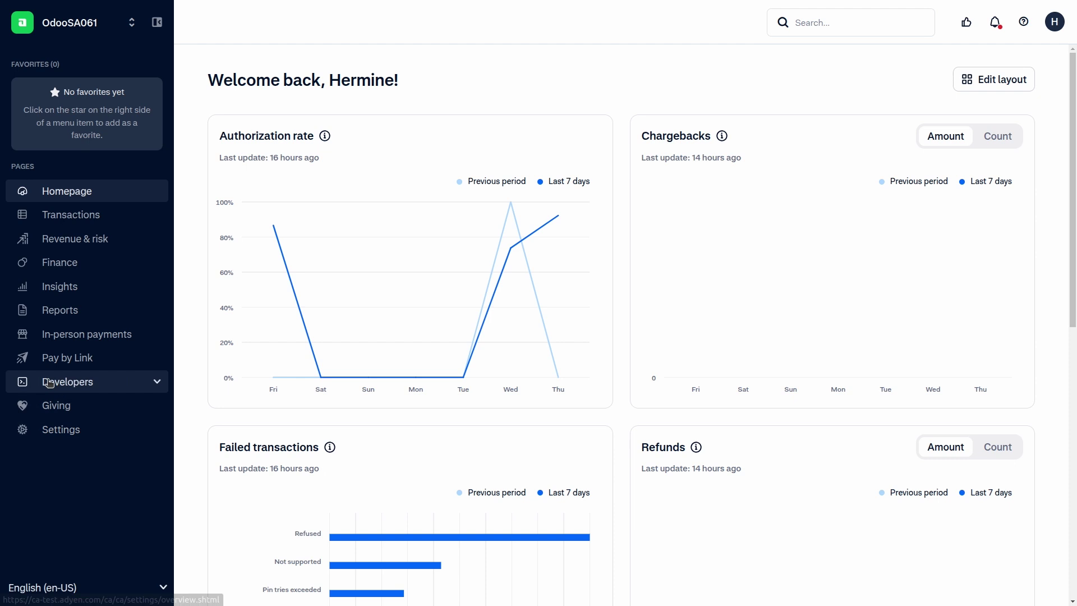
Step: Go to Developers > API credentials in the Adyen Customer Area
click(127, 381)
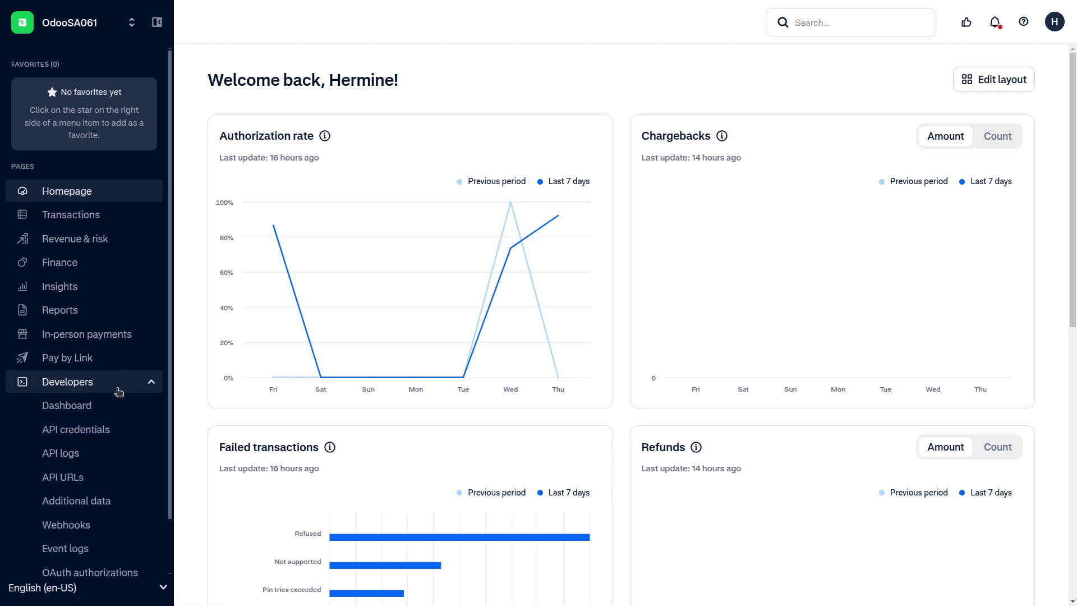
click(93, 432)
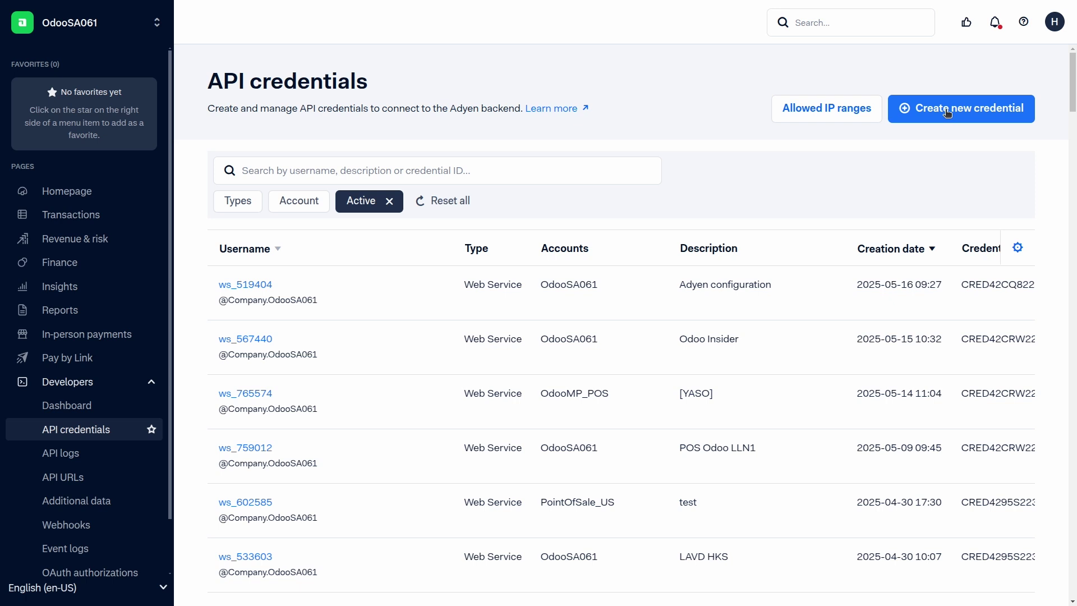
Step: Create a new web service credential described as 'Adyen Config'
click(948, 113)
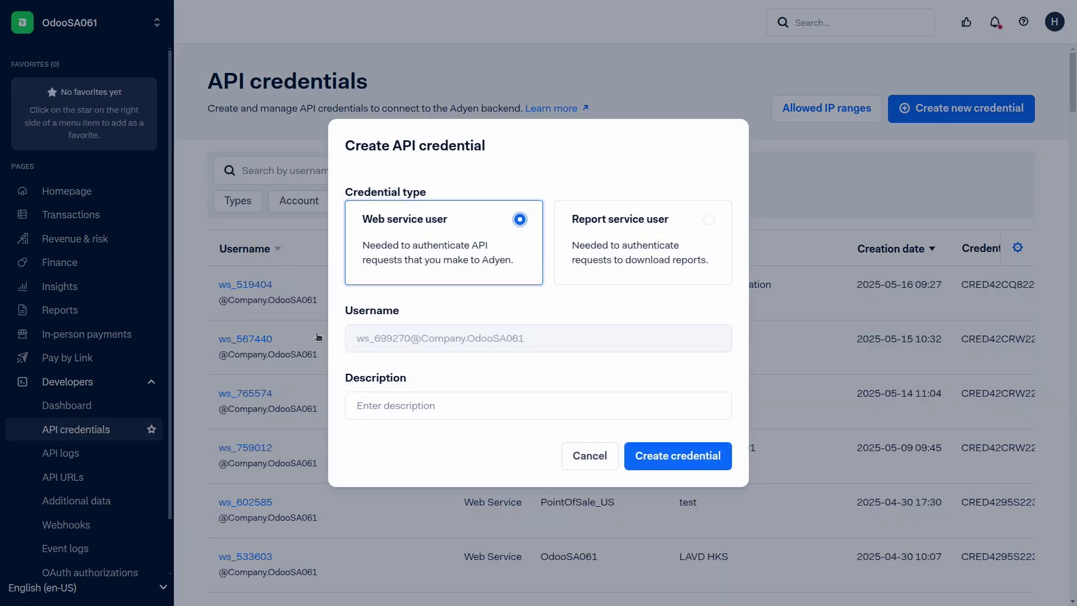
click(487, 403)
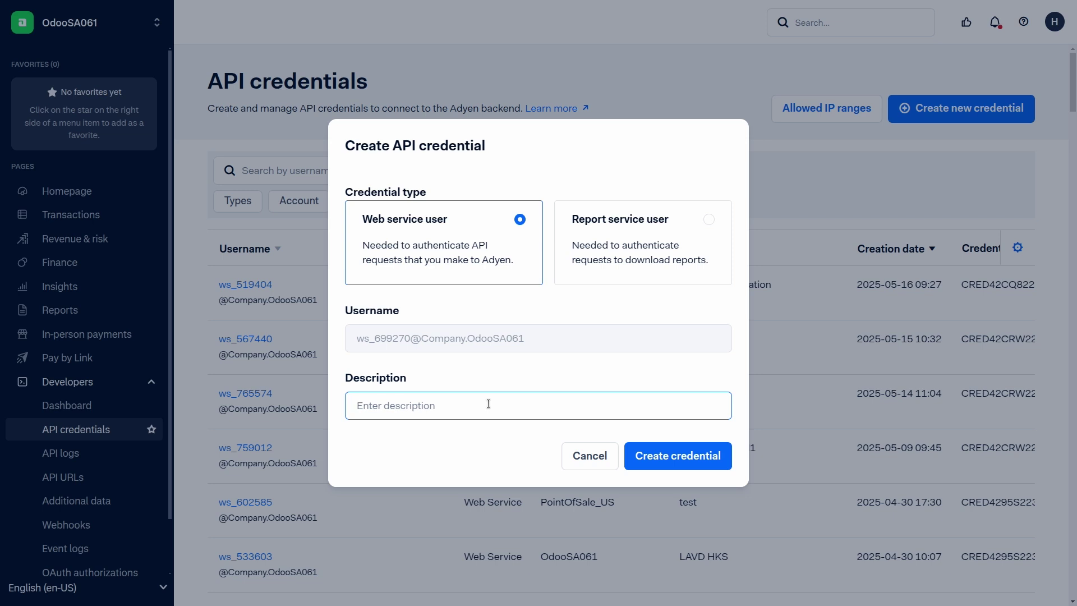
text(Adyen Config)
click(646, 456)
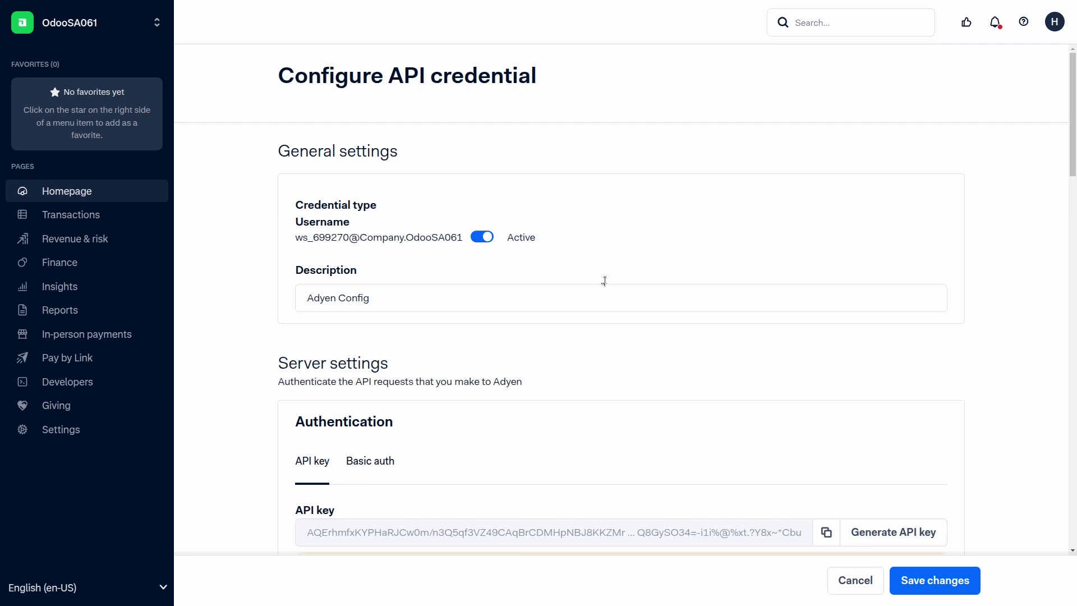
Step: Generate a new API key for the credential, copy it, and save the changes
scroll(628, 257, down, 5)
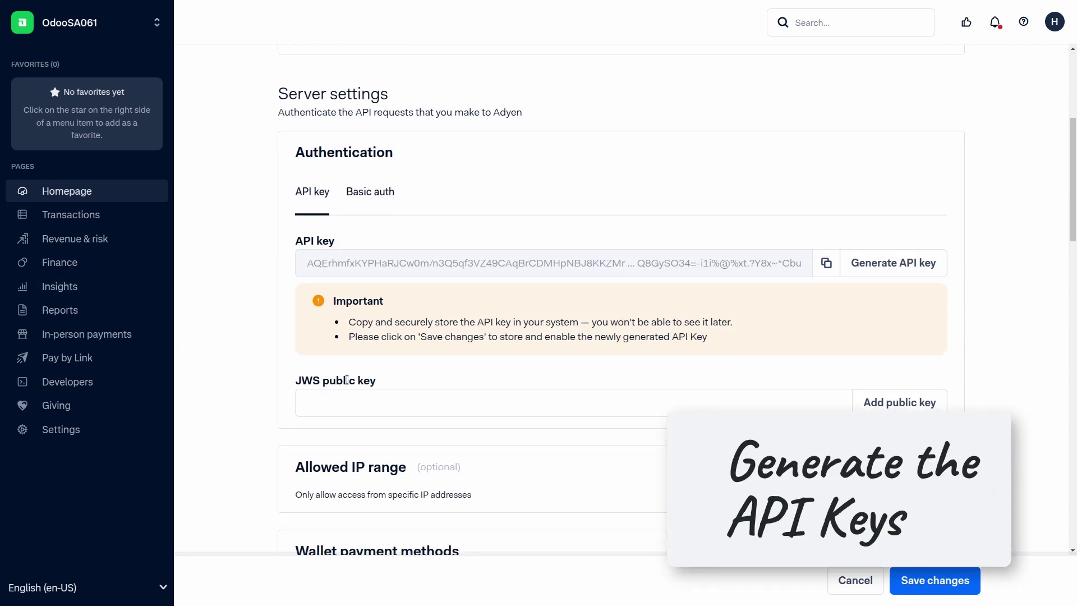
click(895, 264)
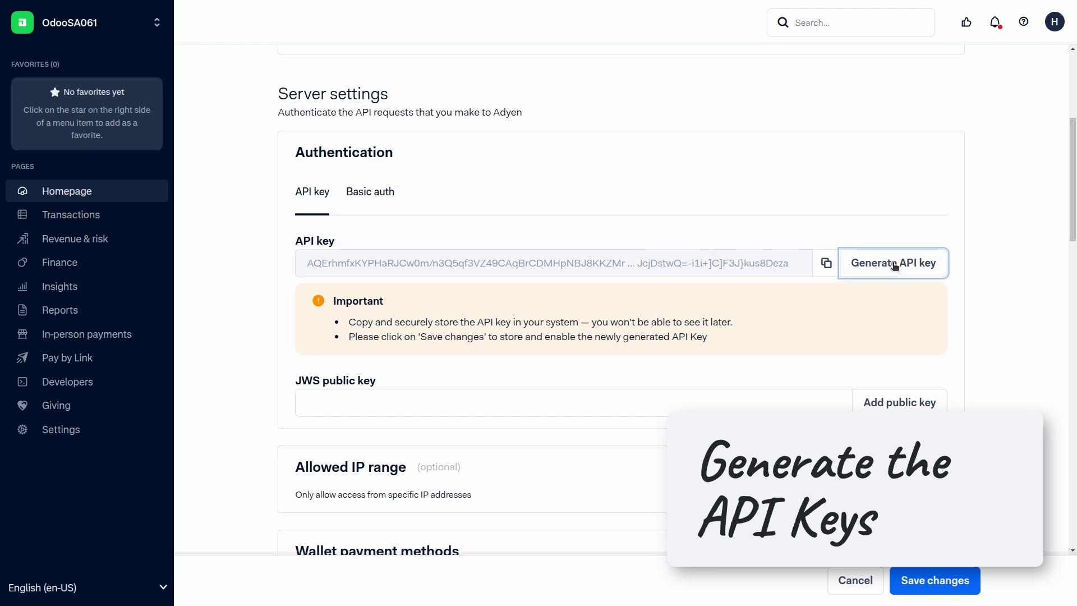
click(824, 266)
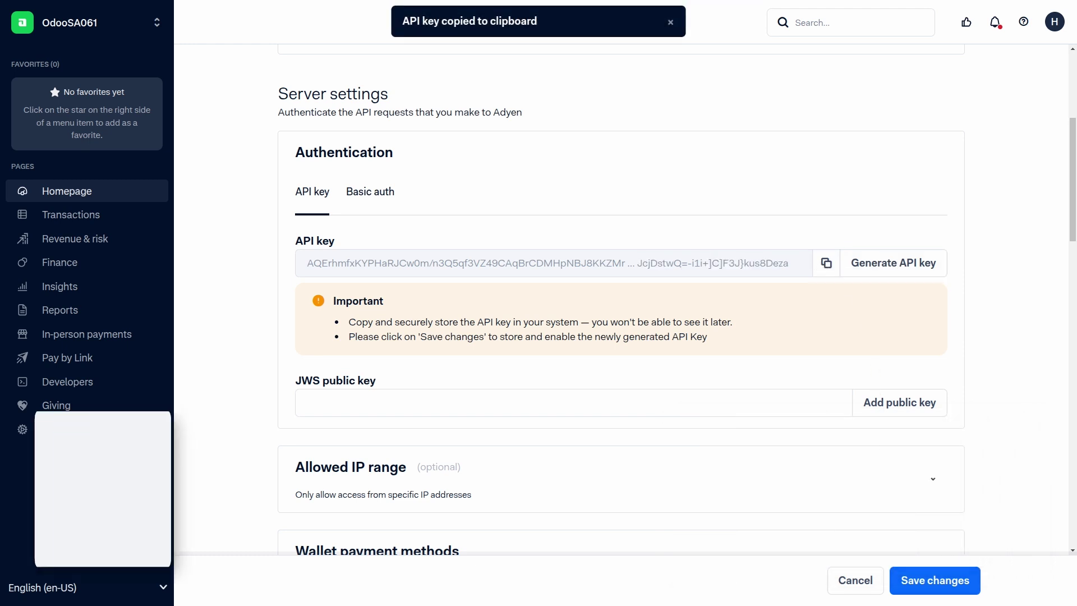
click(914, 580)
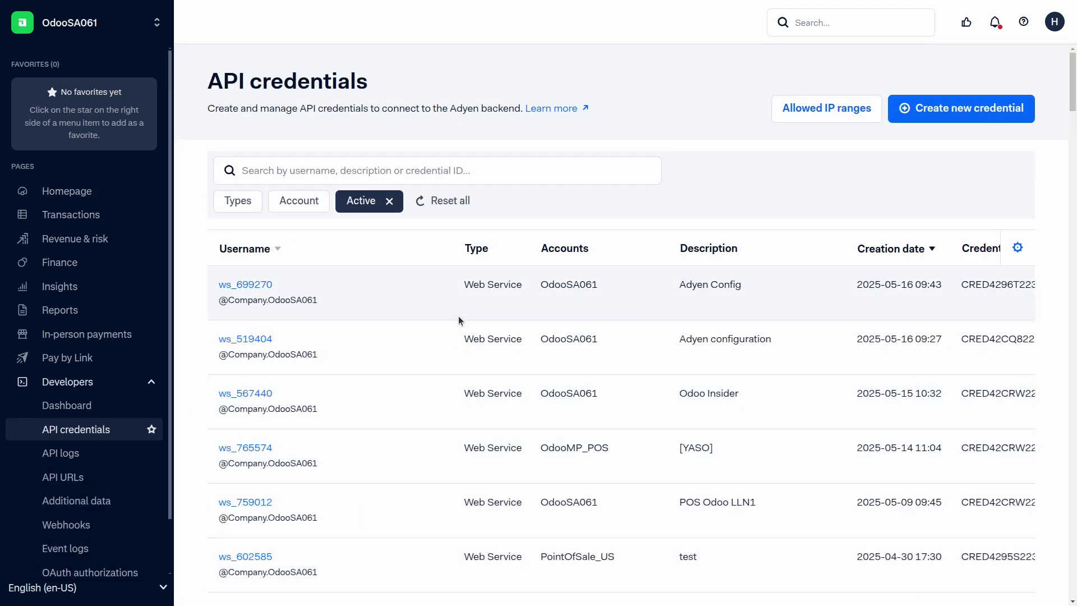
Step: Paste the copied API key into the Odoo Adyen payment method's API key field
key(ctrl+Tab)
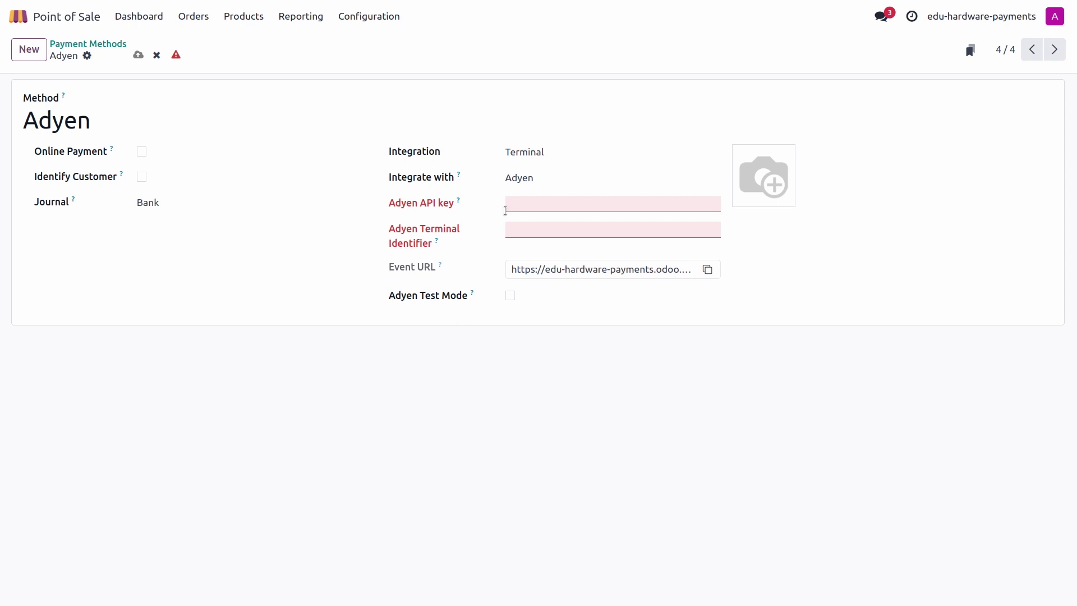
click(511, 206)
key(ctrl+v)
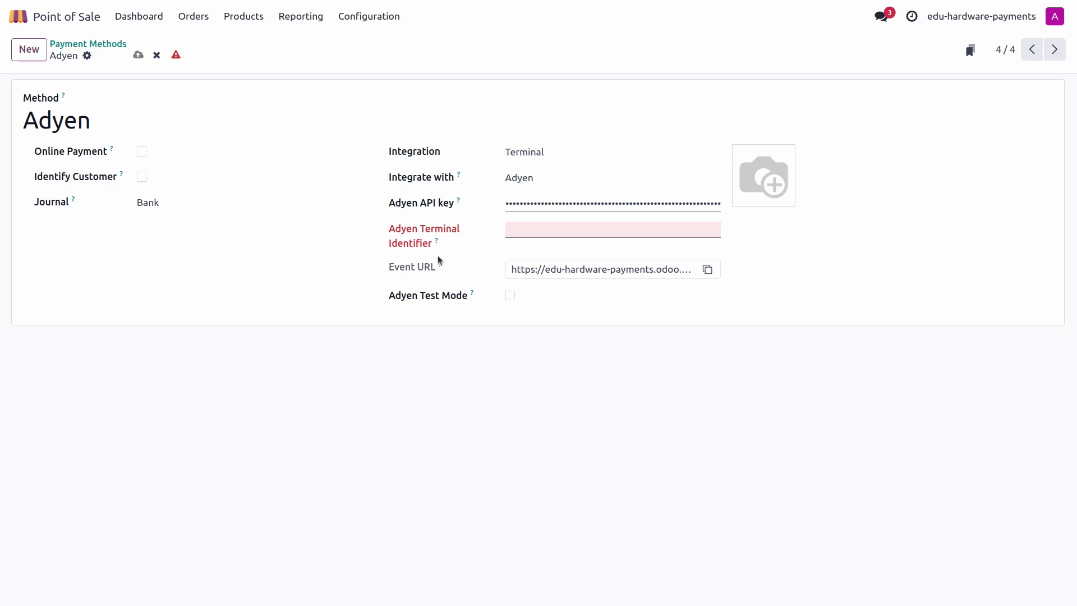
key(alt+Tab)
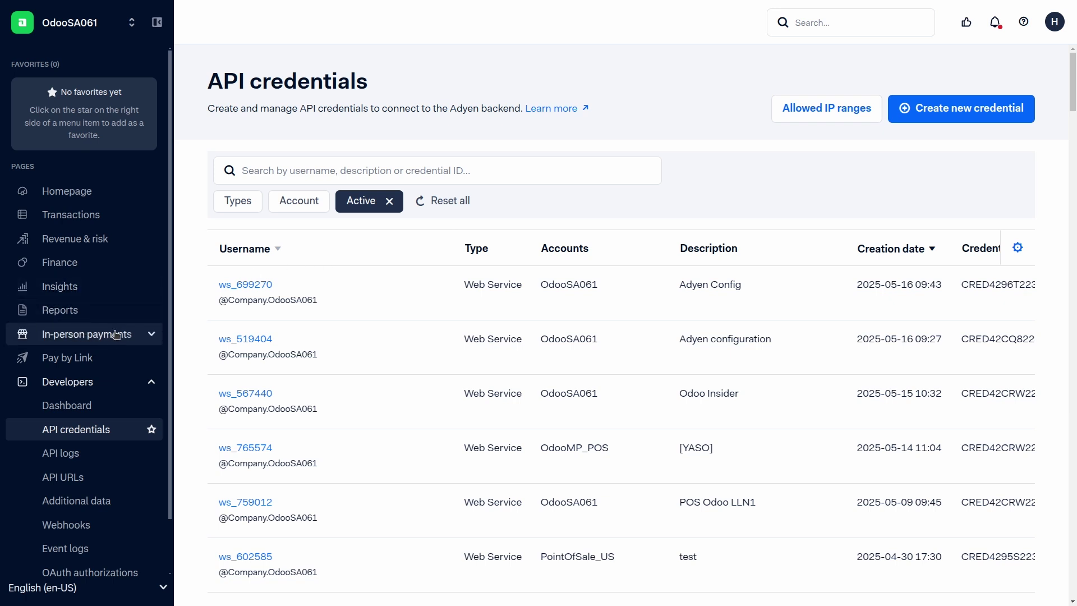
Step: Find the S1F2 terminal under In-person payments > Terminals and copy its identifier
click(133, 335)
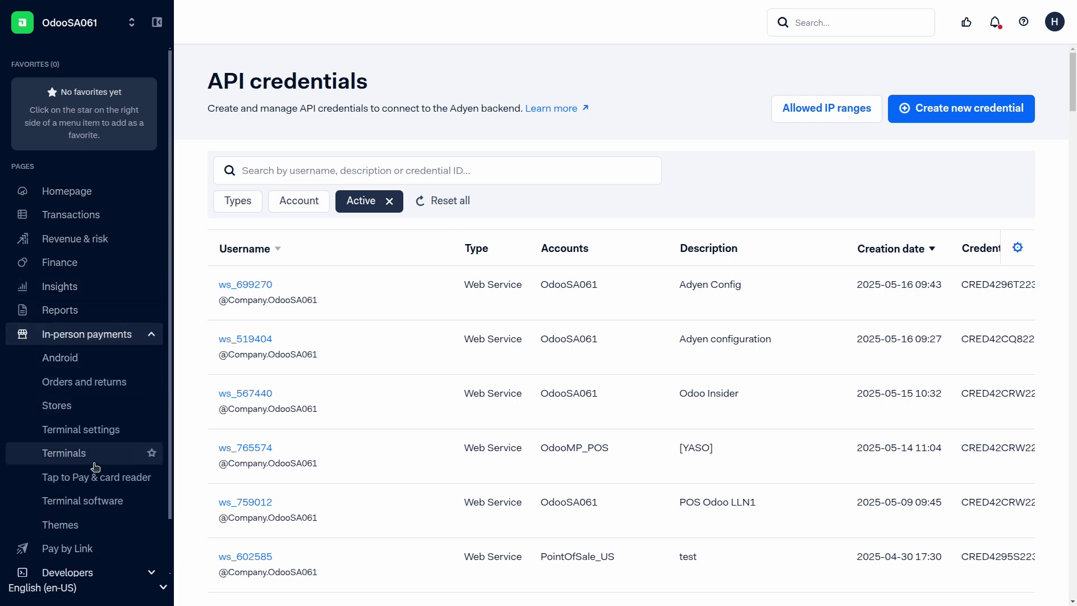
click(95, 461)
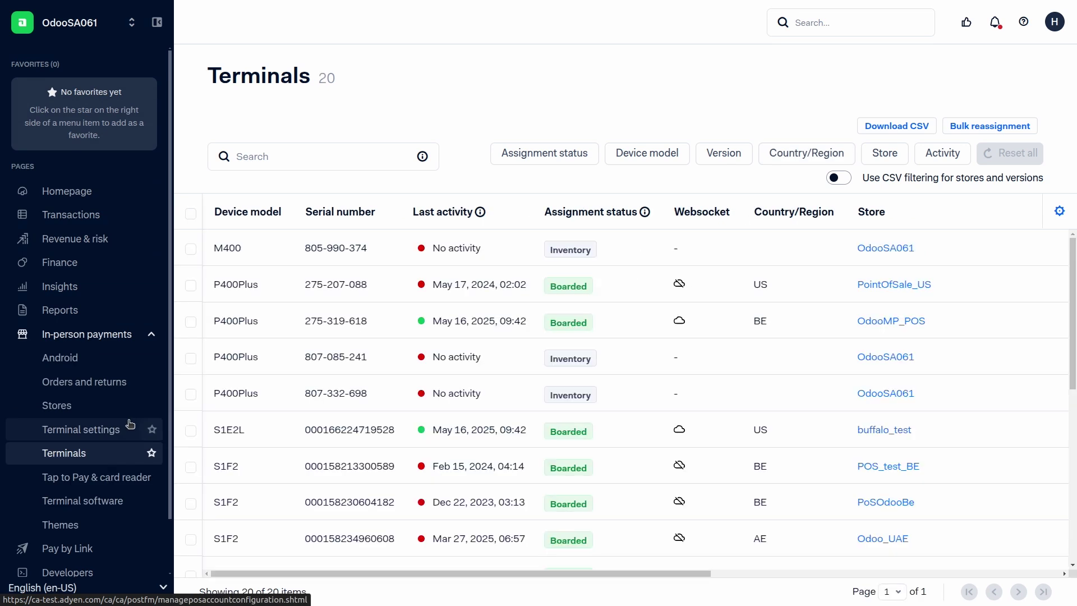
click(340, 159)
text(98)
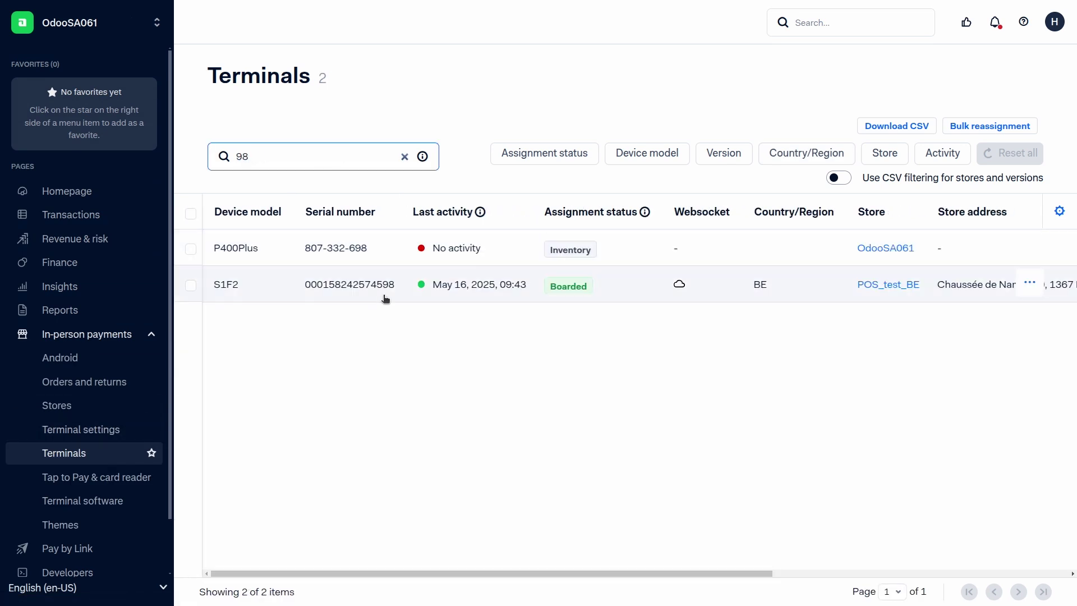
click(391, 290)
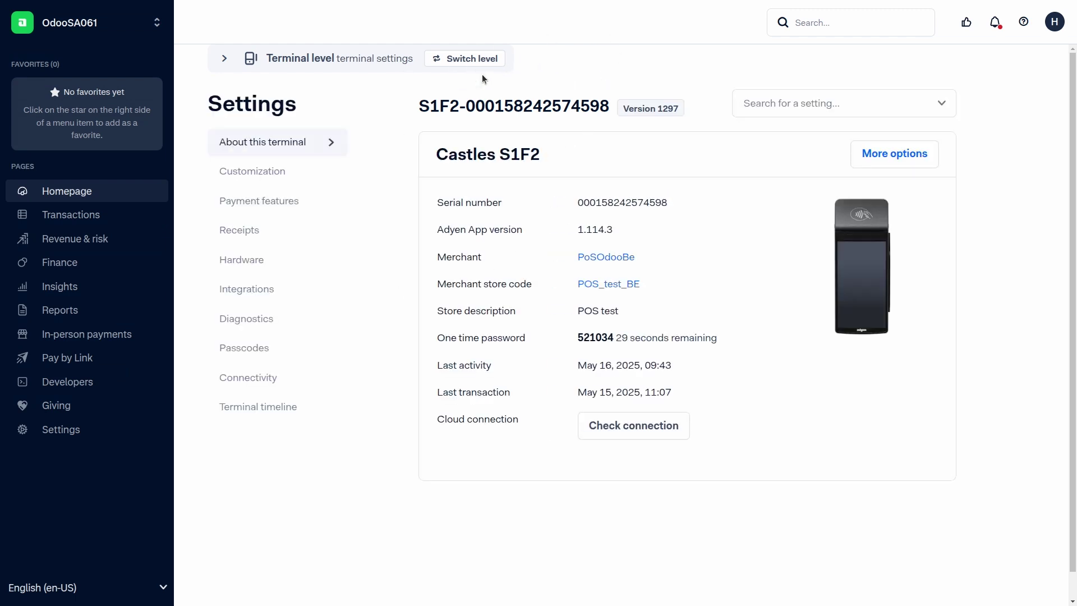
click(496, 101)
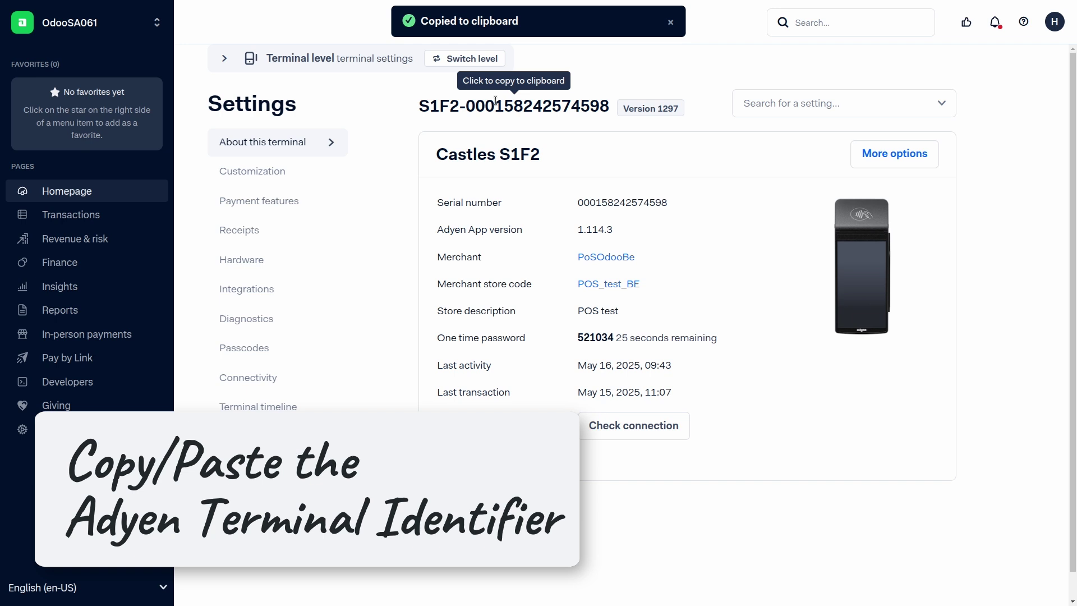
key(ctrl+Tab)
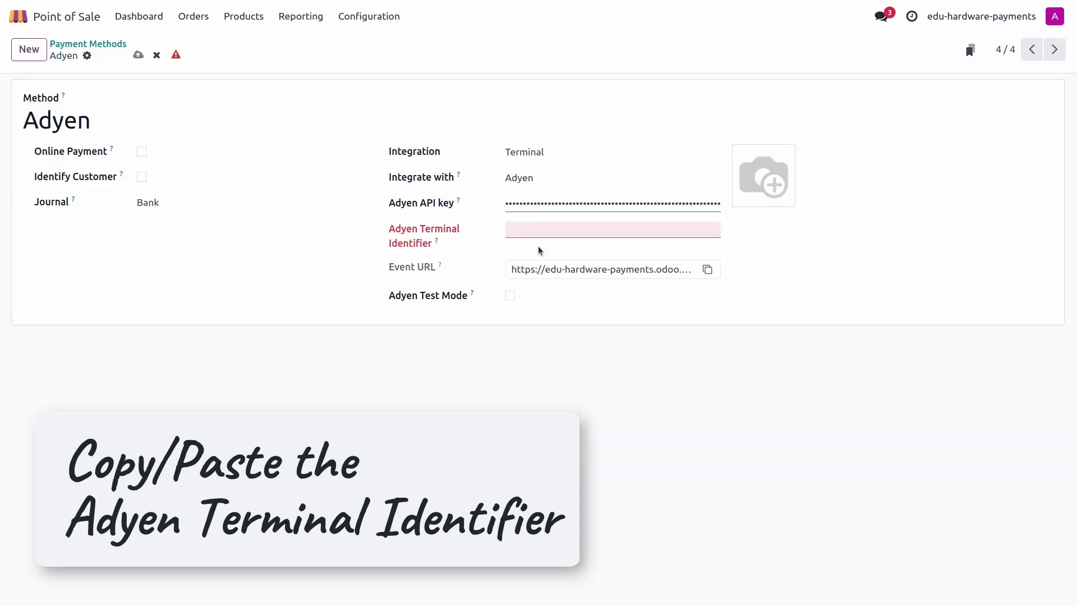
click(533, 231)
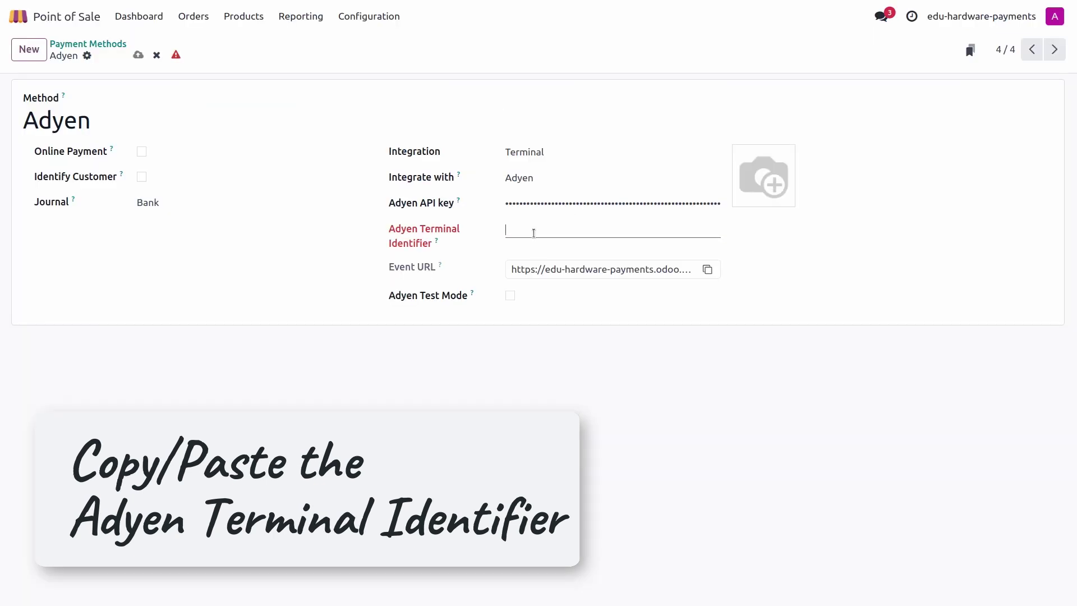
key(ctrl+v)
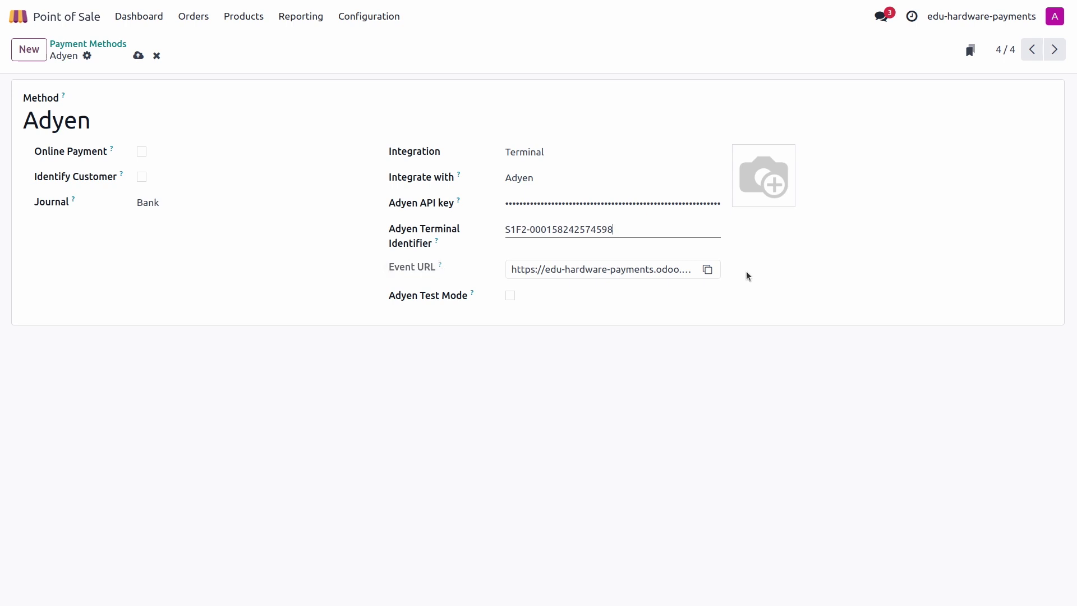
click(708, 270)
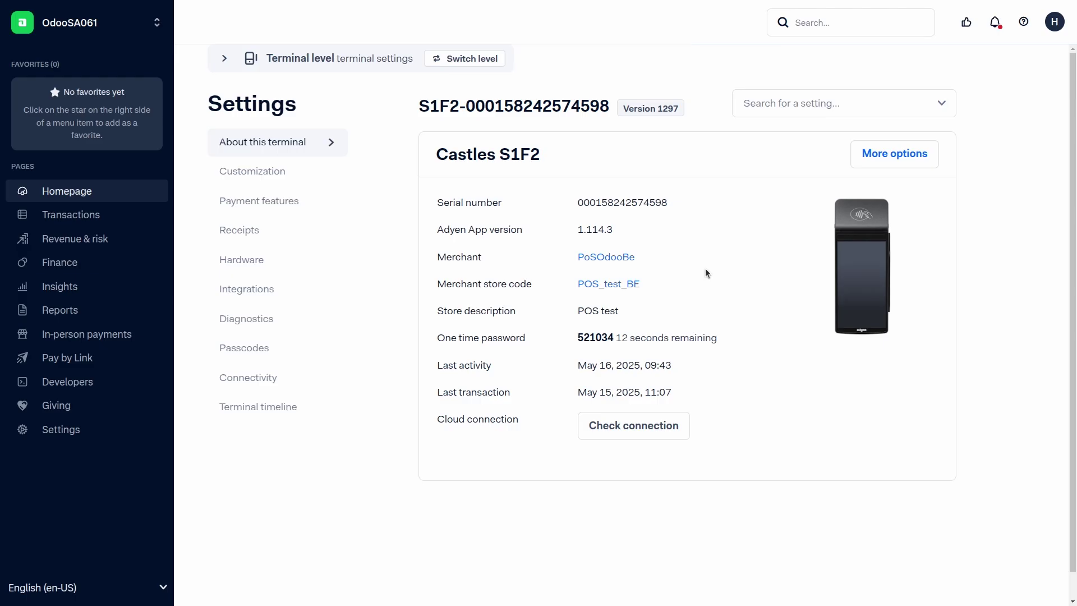
click(260, 296)
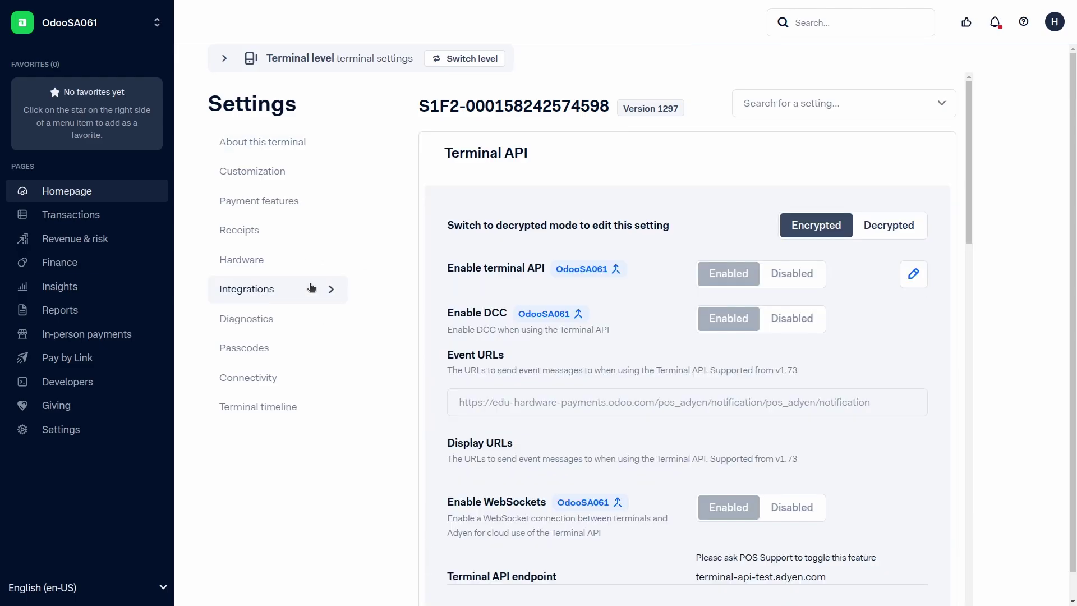
click(891, 228)
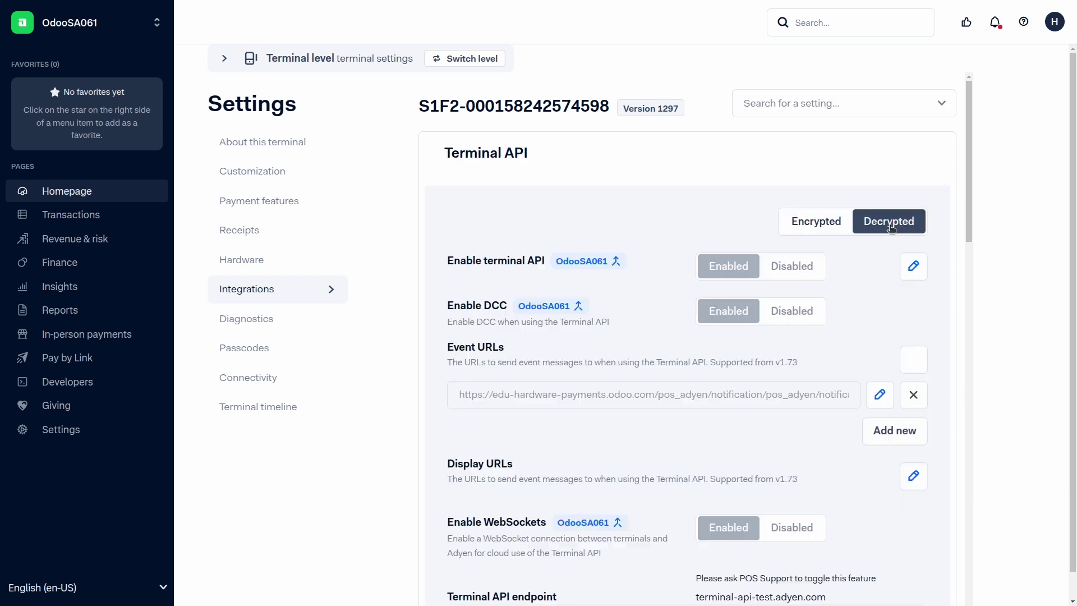
click(880, 395)
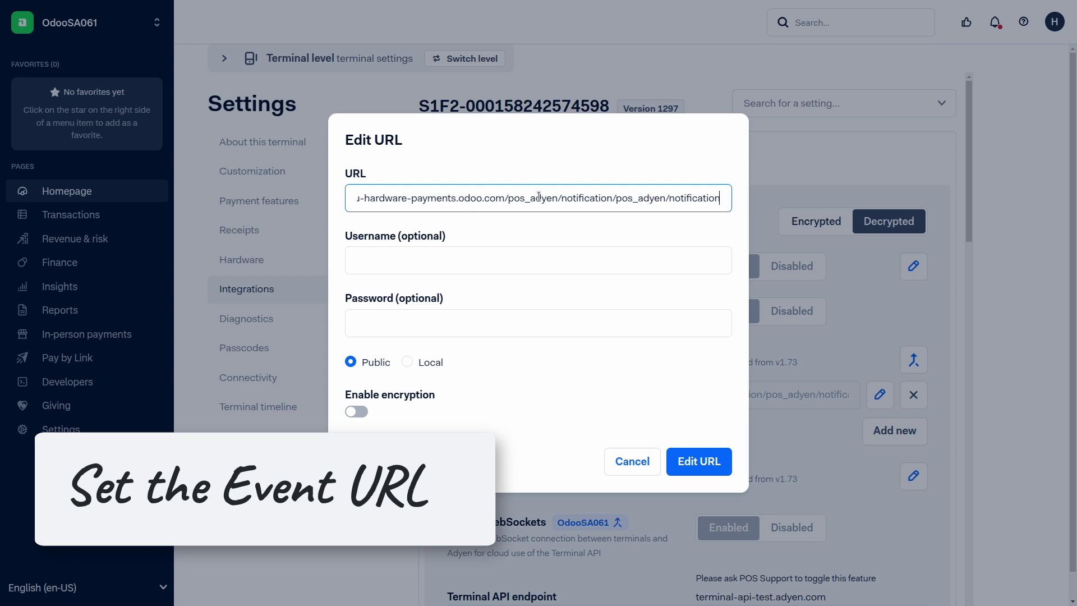
key(BackSpace)
key(BackSpace)
key(BackSpace)
key(BackSpace)
key(BackSpace)
key(BackSpace)
key(BackSpace)
key(BackSpace)
key(BackSpace)
key(BackSpace)
key(BackSpace)
key(BackSpace)
key(BackSpace)
key(BackSpace)
key(BackSpace)
key(BackSpace)
key(BackSpace)
key(BackSpace)
key(BackSpace)
key(BackSpace)
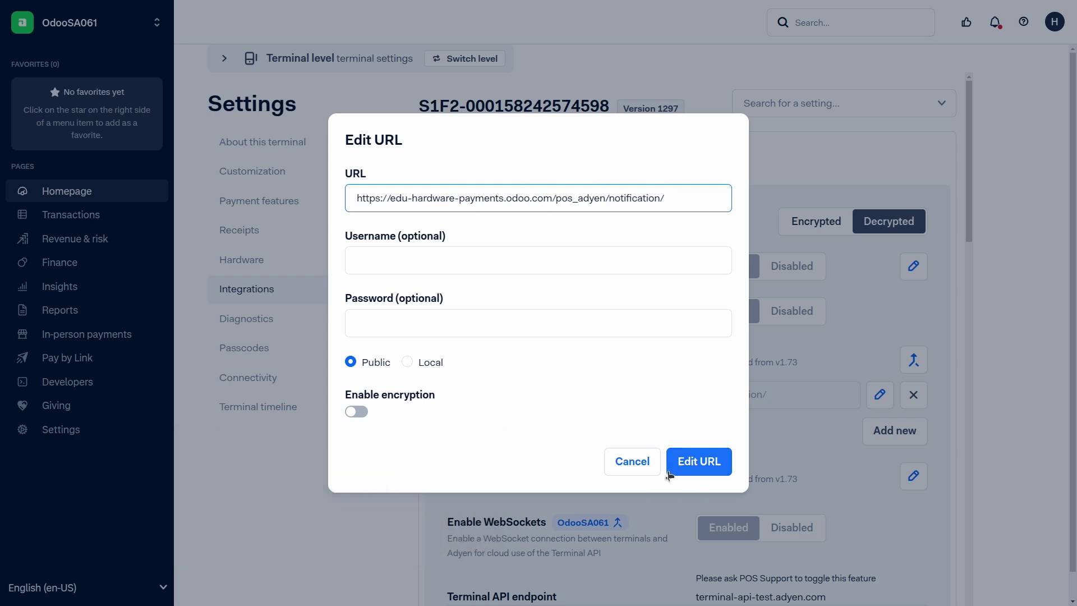
click(688, 462)
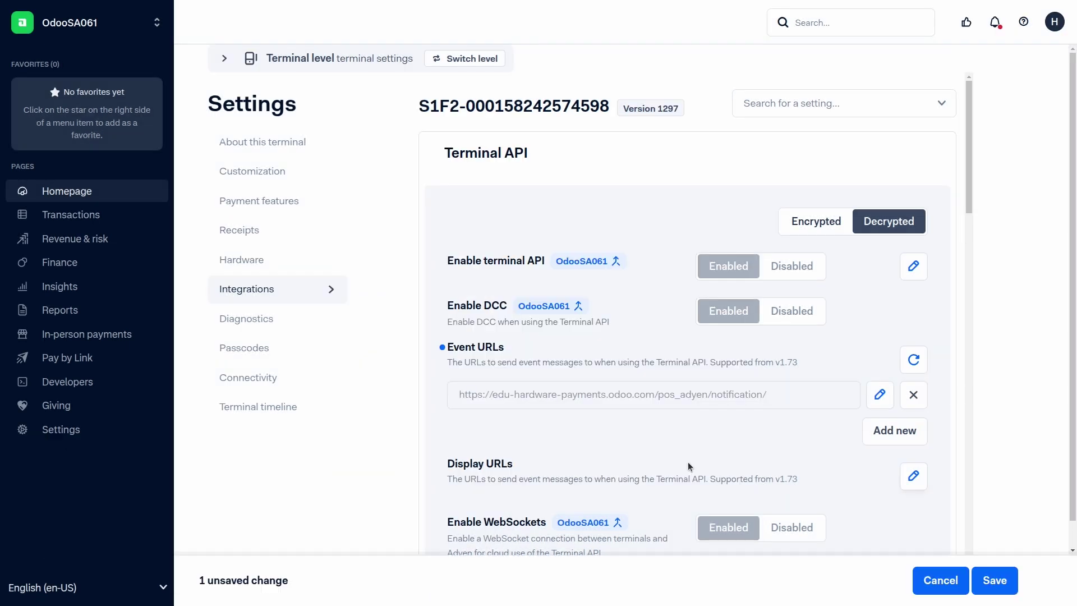
click(995, 586)
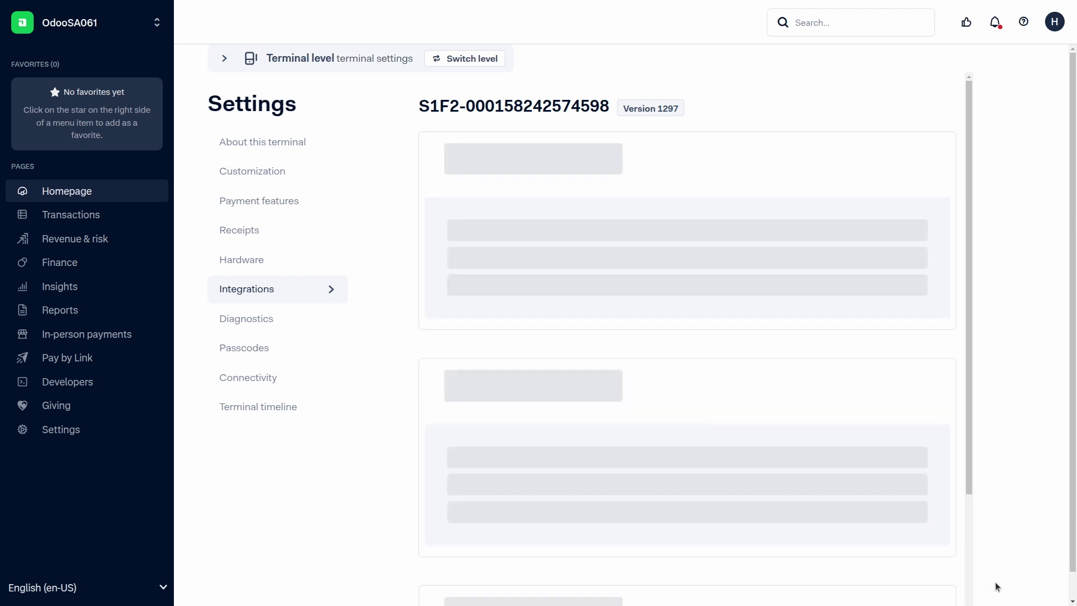
Step: Enable Adyen test mode, add Adyen to the Shop's payment methods, and open the Shop register
key(alt+Tab)
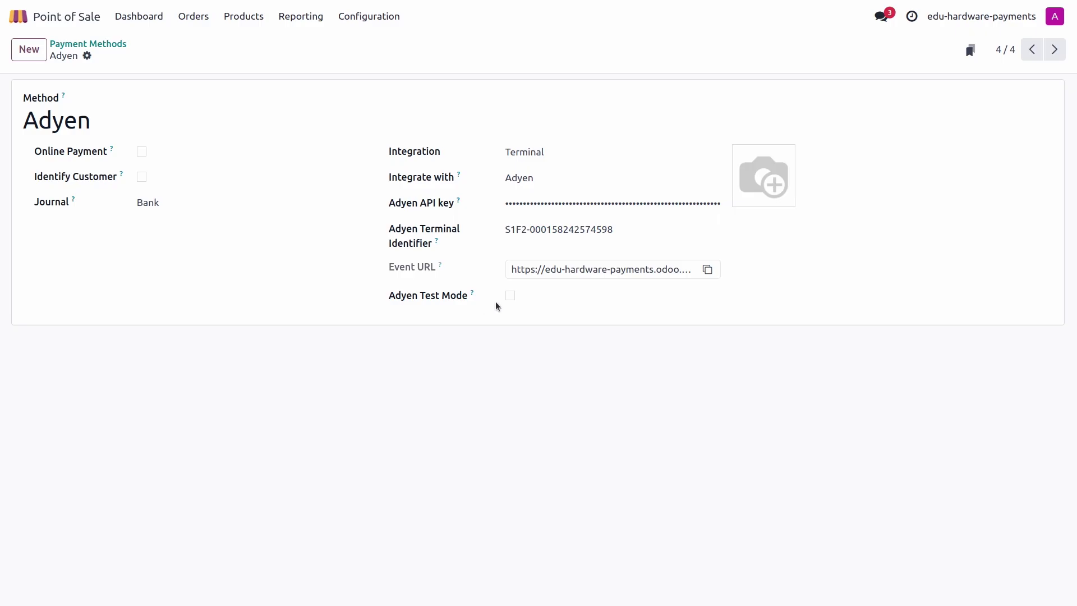
click(509, 295)
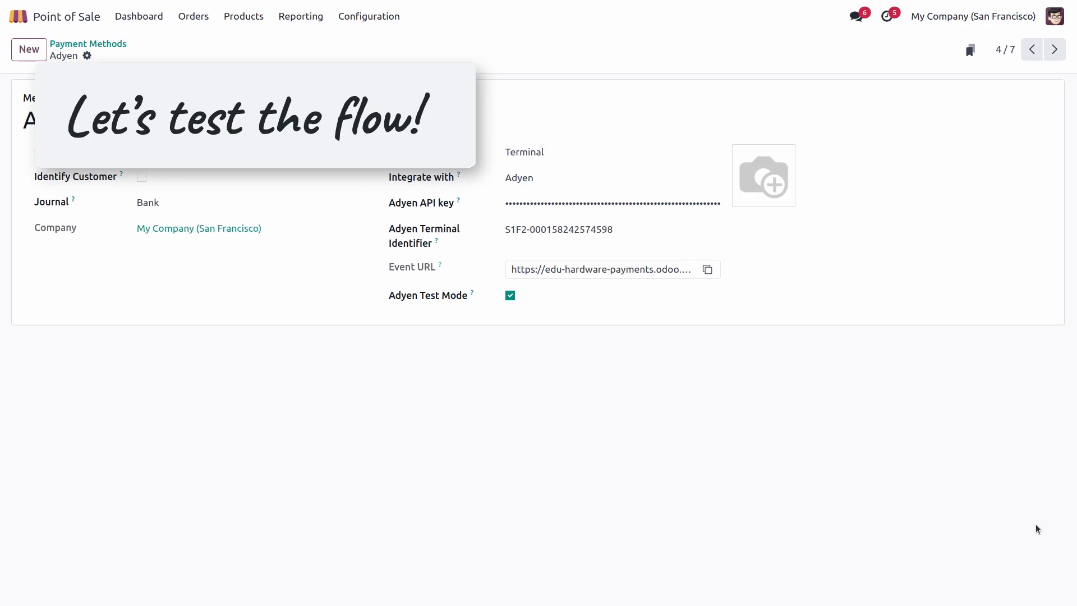
click(352, 15)
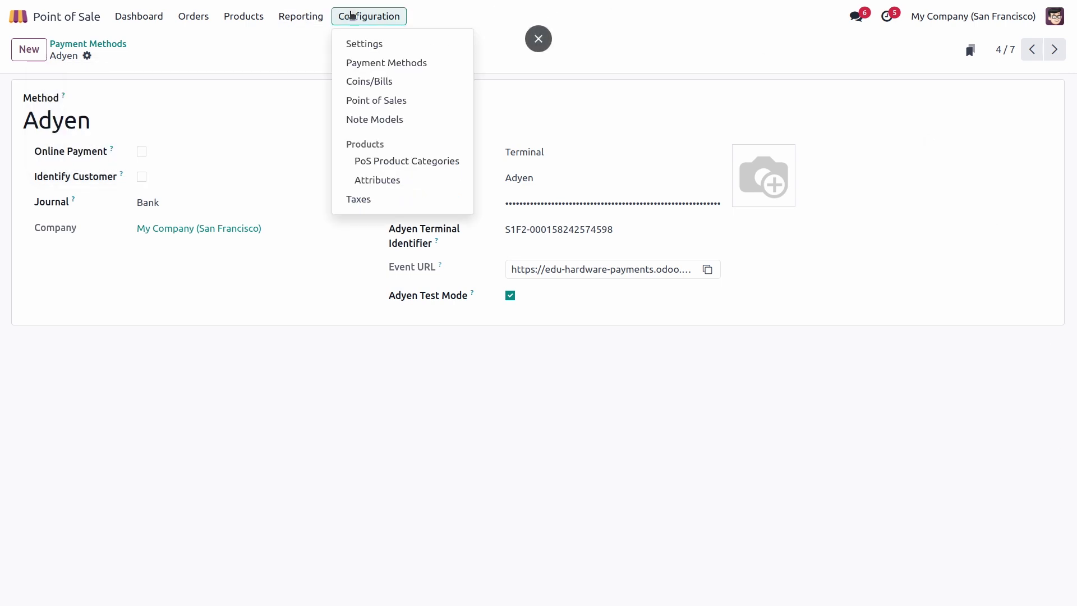
click(373, 49)
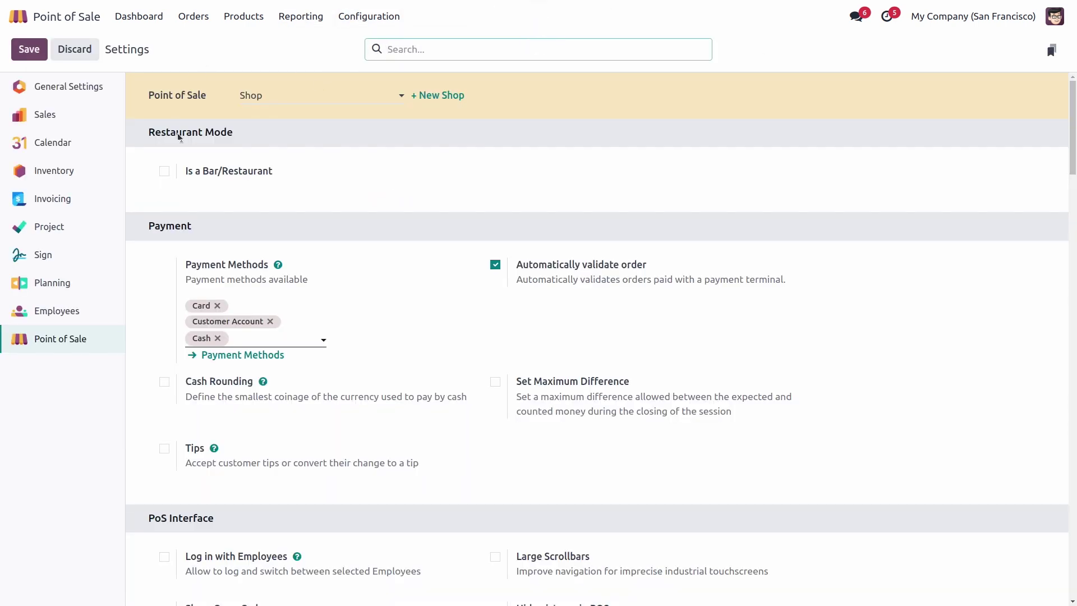
click(241, 336)
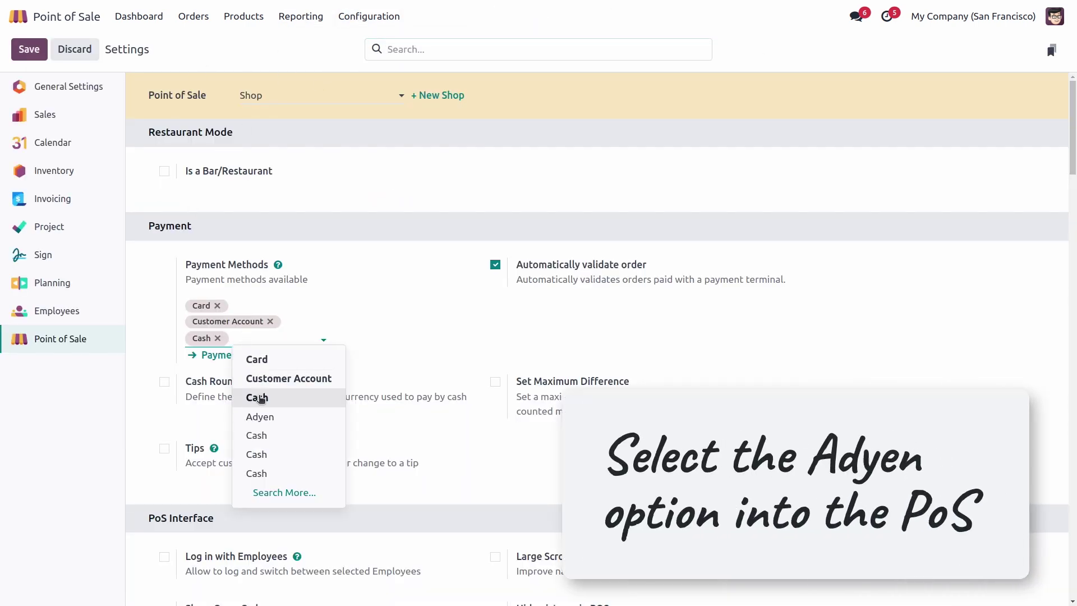
click(261, 416)
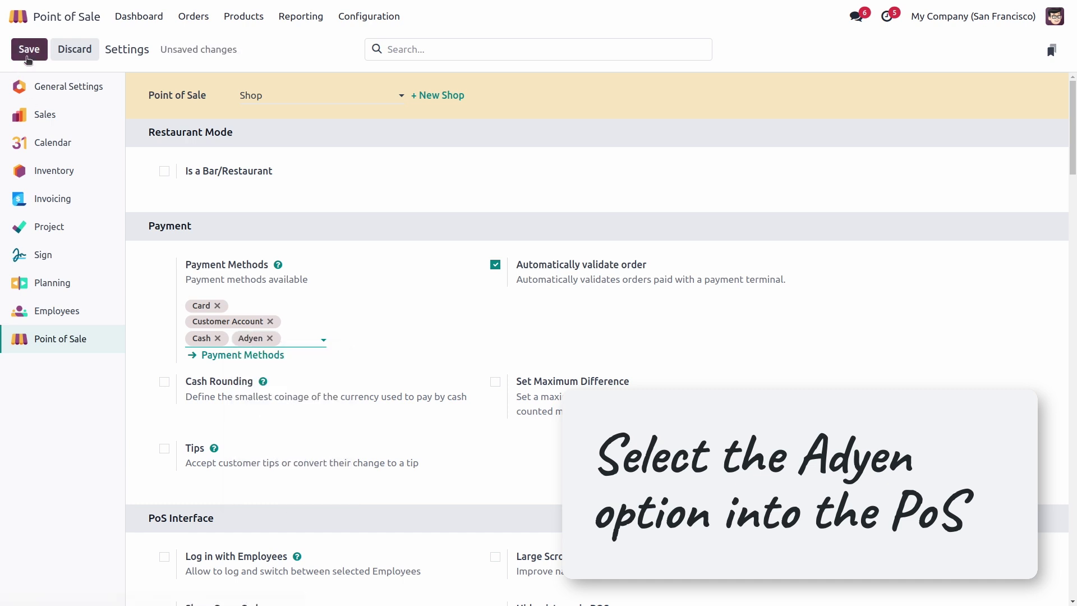
click(29, 49)
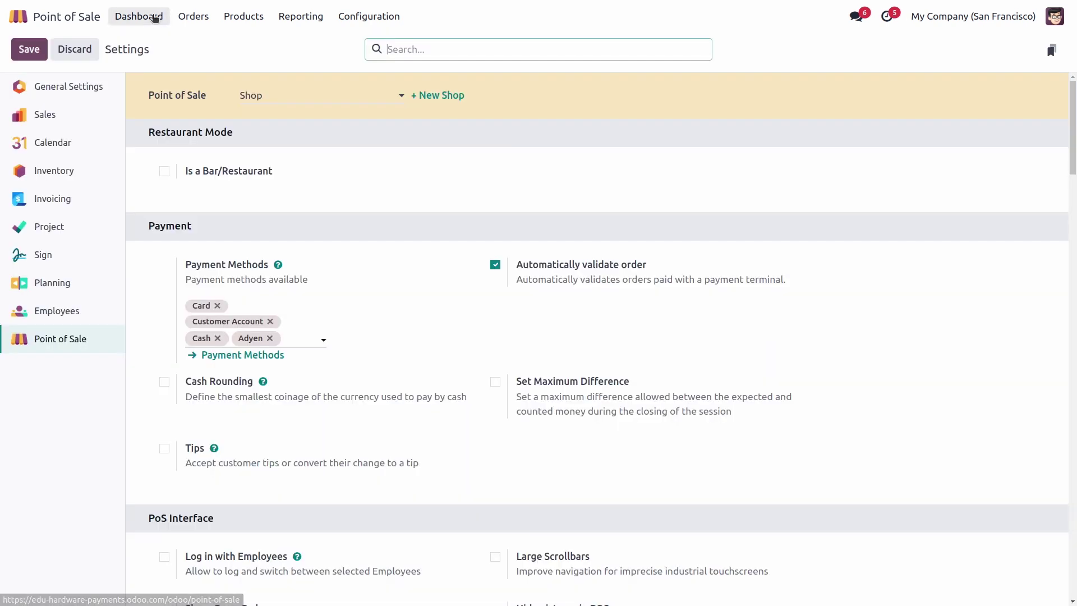
click(152, 17)
click(59, 133)
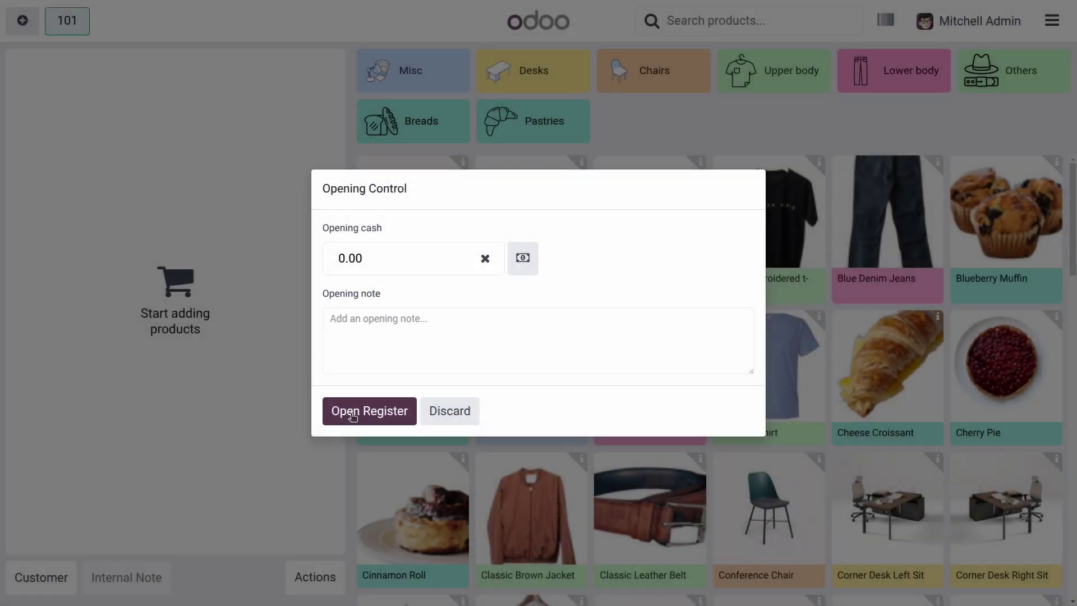
Step: Open the Shop register with 0.00 cash and start paying a Casual Denim Short order
click(374, 412)
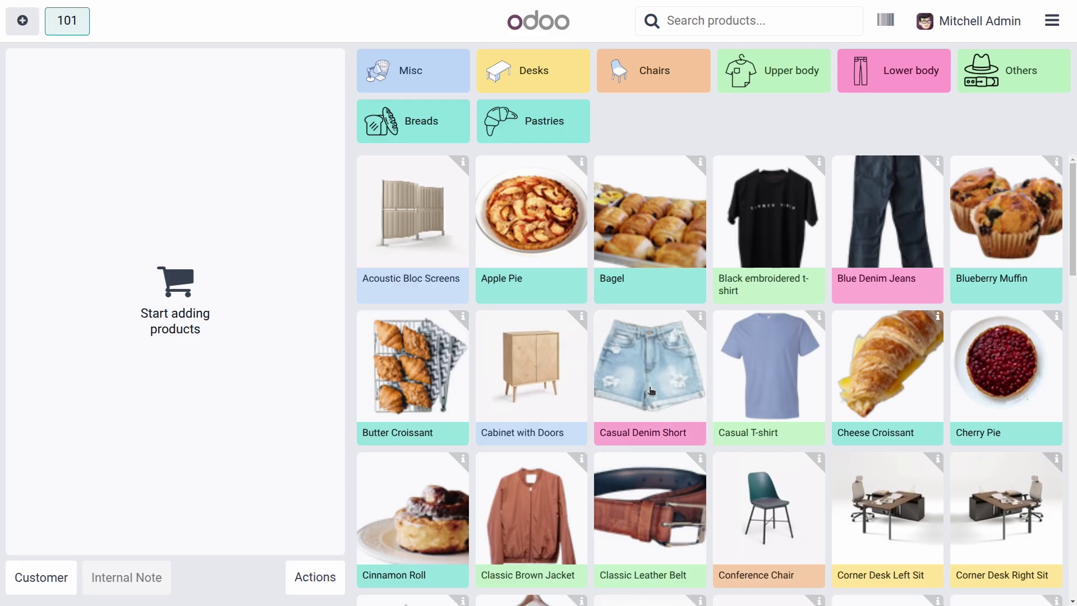
click(640, 374)
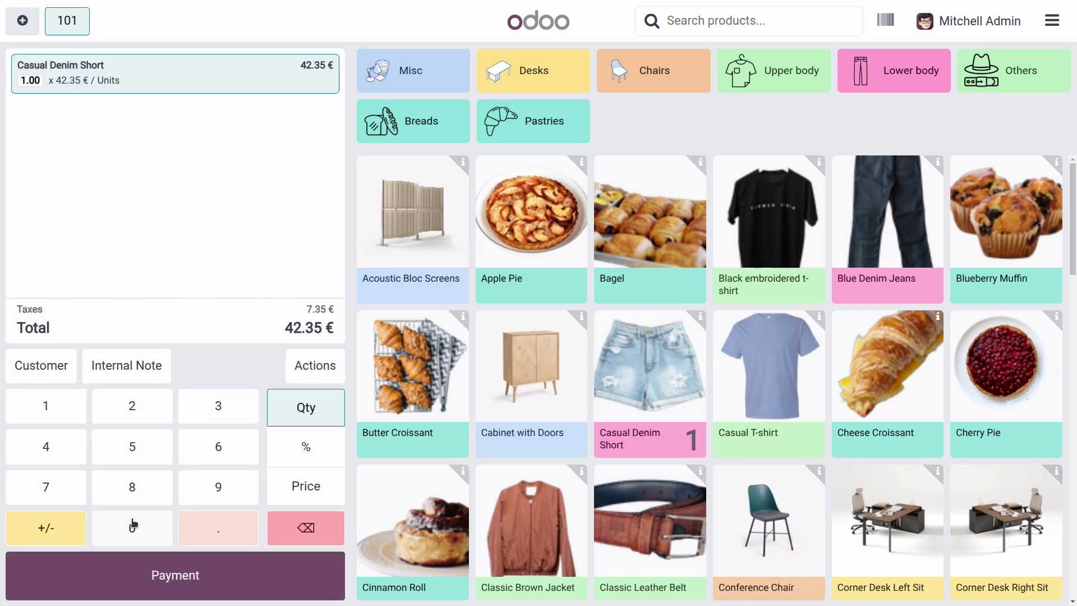
click(176, 585)
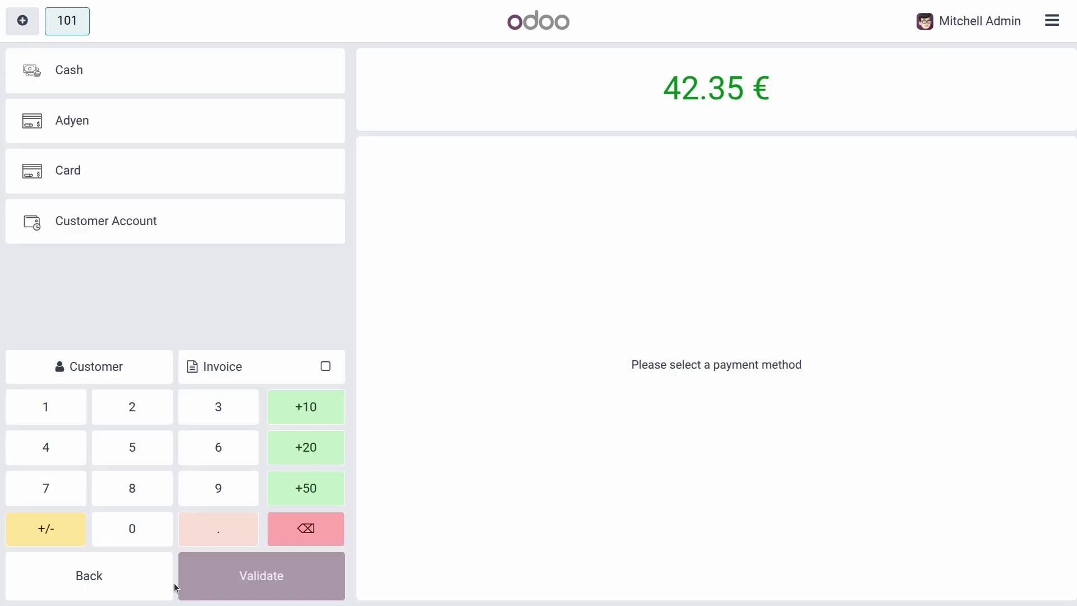
Step: Send the 42.35 € payment to the Adyen terminal for card presentation
click(136, 125)
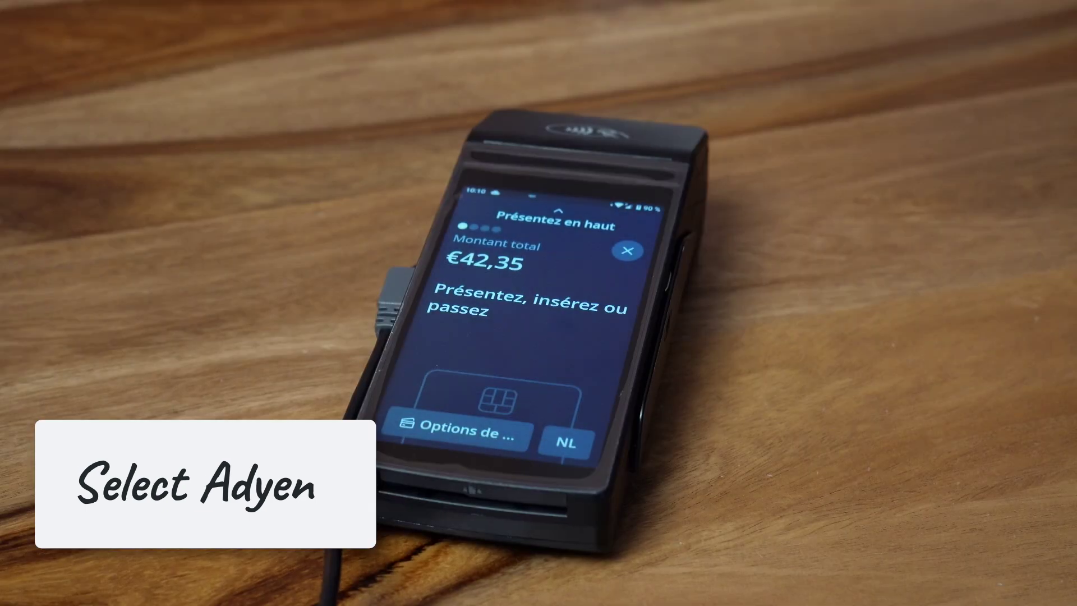